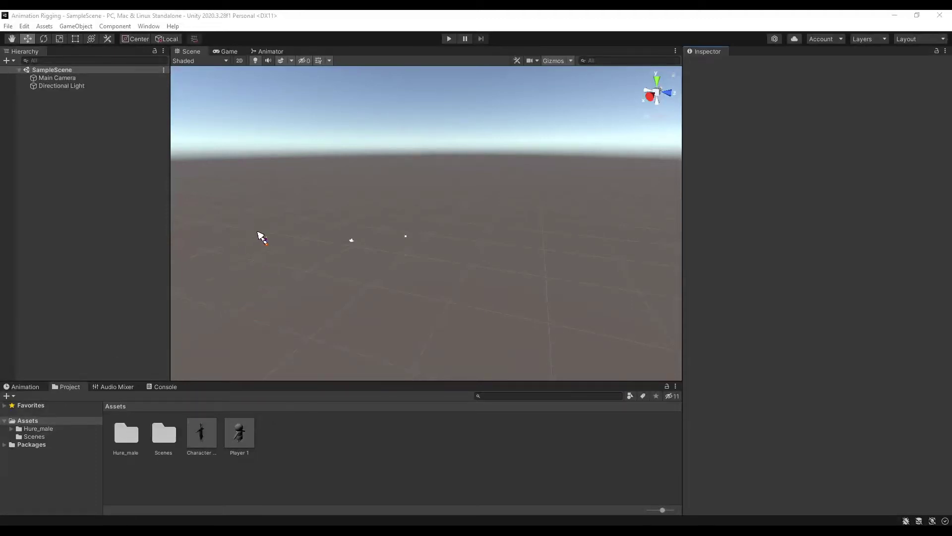
Install the Animation Rigging package, version 1.0.3, from the Unity Registry in the Package Manager.
{"action": "left_click", "coordinate": [286, 21]}
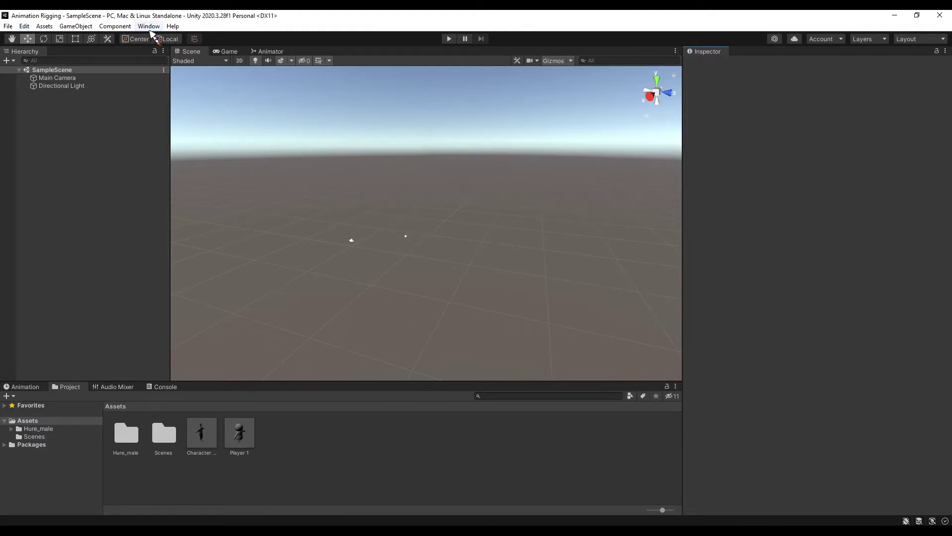
{"action": "left_click", "coordinate": [149, 26]}
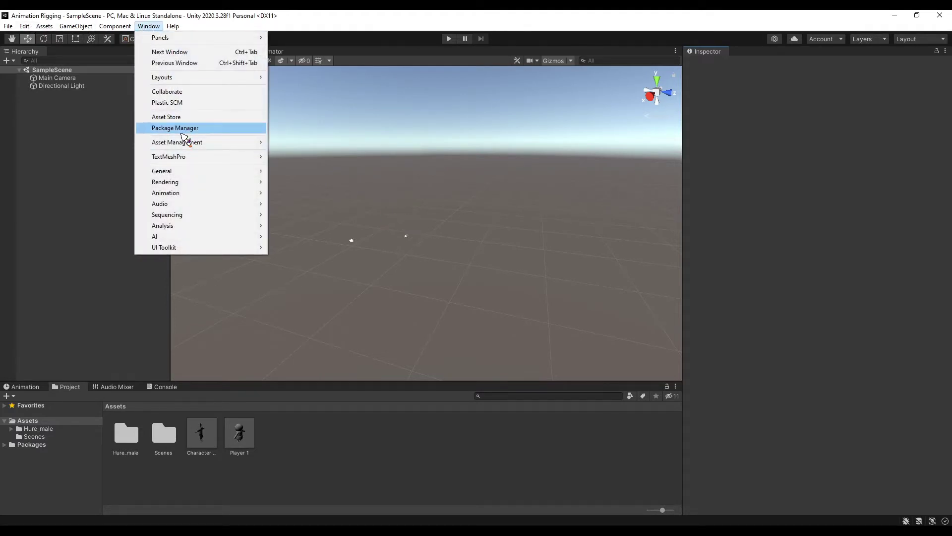
{"action": "left_click", "coordinate": [178, 128]}
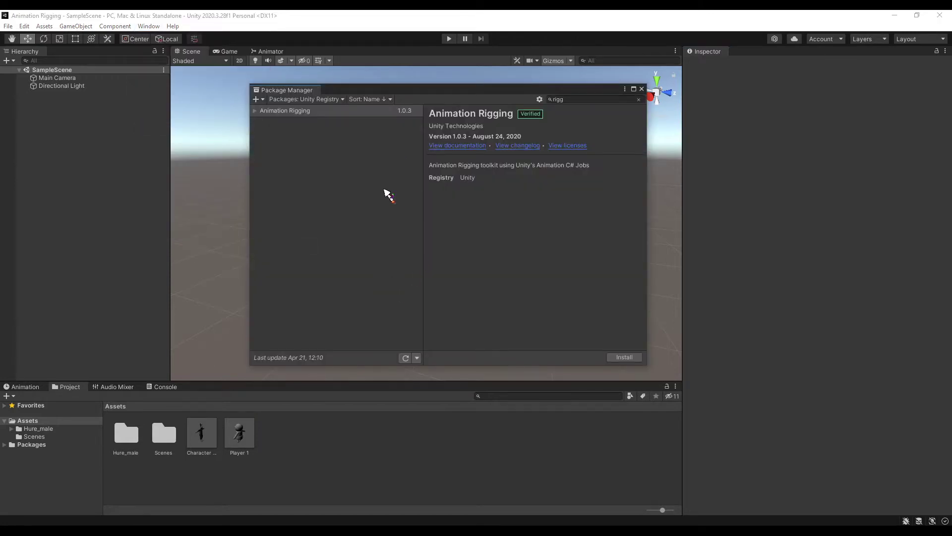
{"action": "left_click", "coordinate": [307, 99]}
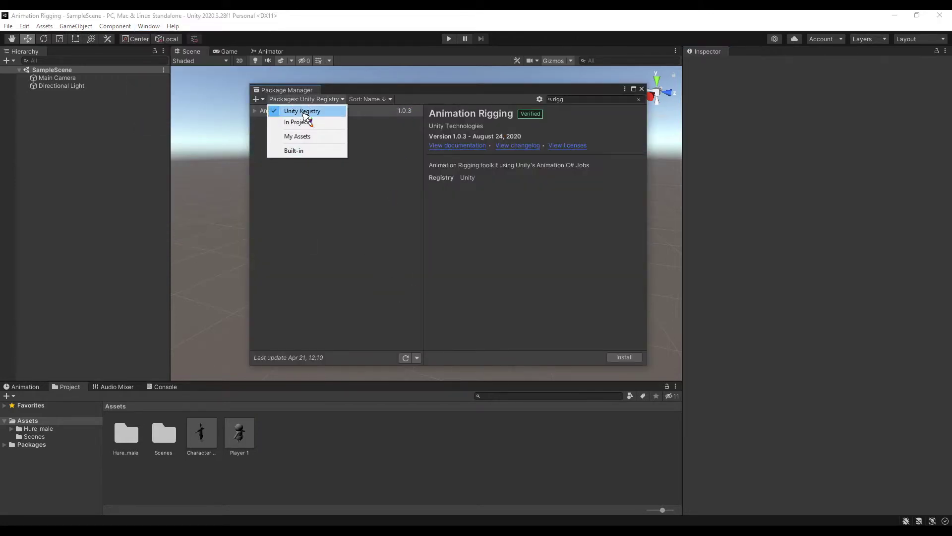
{"action": "left_click", "coordinate": [298, 111]}
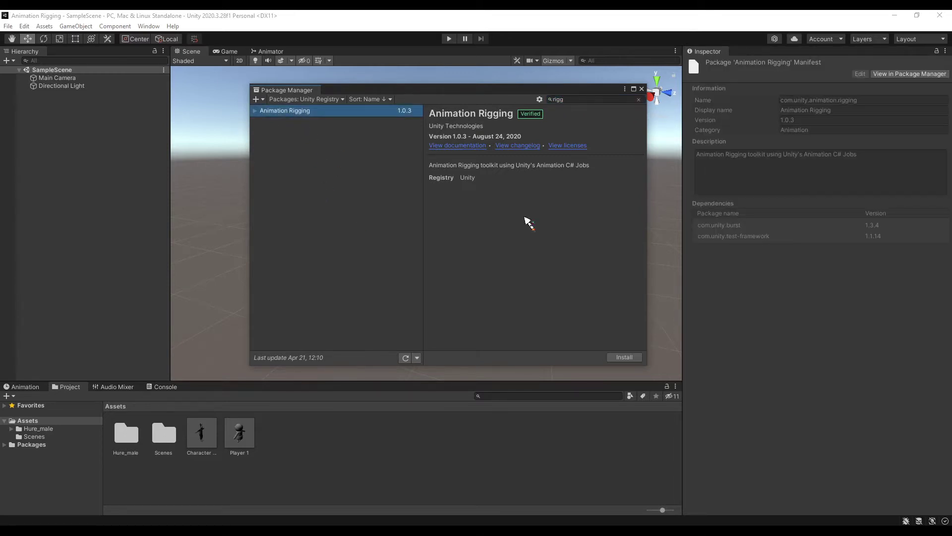
{"action": "left_click", "coordinate": [624, 357]}
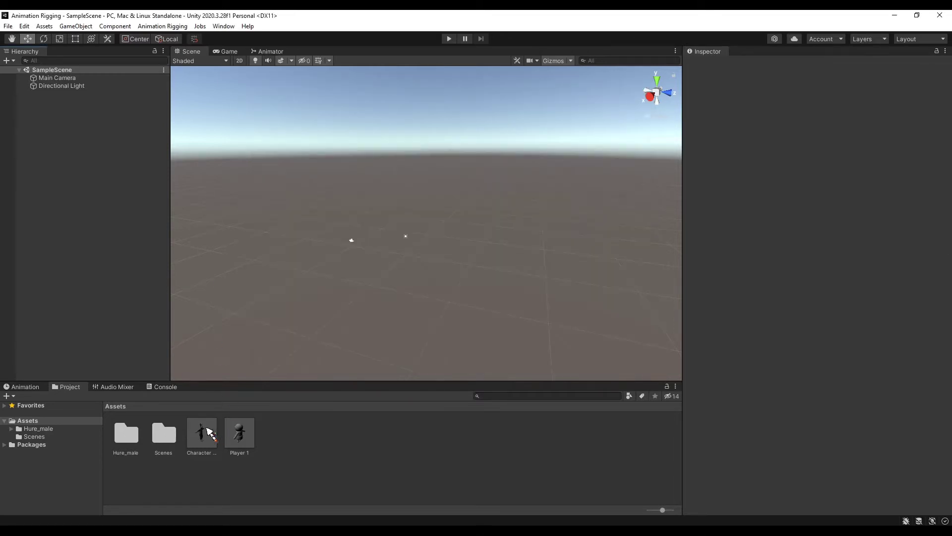
Add the Player 1 prefab to SampleScene and lower it to a Y position of about 17.51.
{"action": "left_click", "coordinate": [240, 434]}
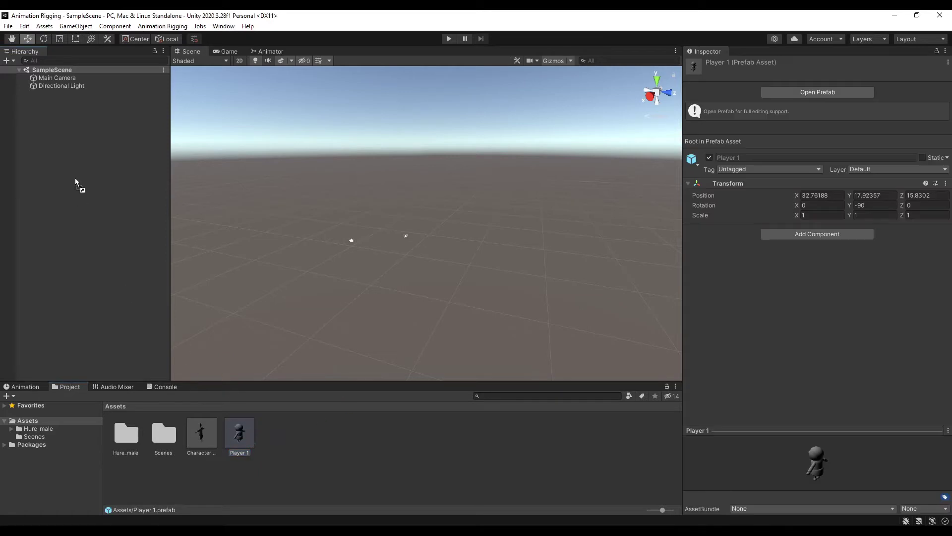
{"action": "left_click_drag", "start_coordinate": [75, 183], "coordinate": [92, 123]}
{"action": "mouse_move", "coordinate": [422, 165]}
{"action": "right_mouse_down"}
{"action": "mouse_move", "coordinate": [412, 39]}
{"action": "mouse_move", "coordinate": [424, 214]}
{"action": "mouse_move", "coordinate": [428, 177]}
{"action": "mouse_move", "coordinate": [417, 165]}
{"action": "right_mouse_up"}
{"action": "key", "text": "s"}
{"action": "left_click_drag", "start_coordinate": [404, 164], "coordinate": [403, 182]}
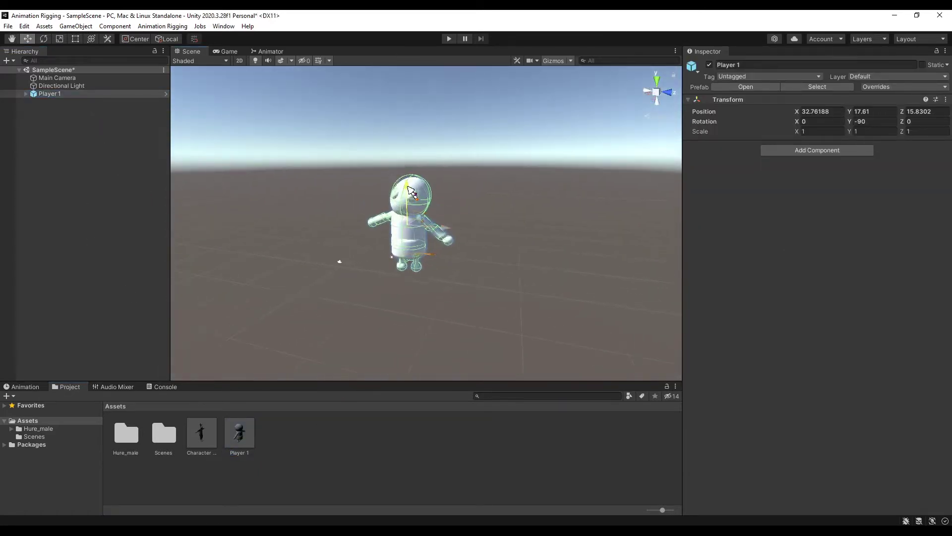
{"action": "key", "text": "w"}
{"action": "right_click_drag", "start_coordinate": [404, 183], "coordinate": [382, 197]}
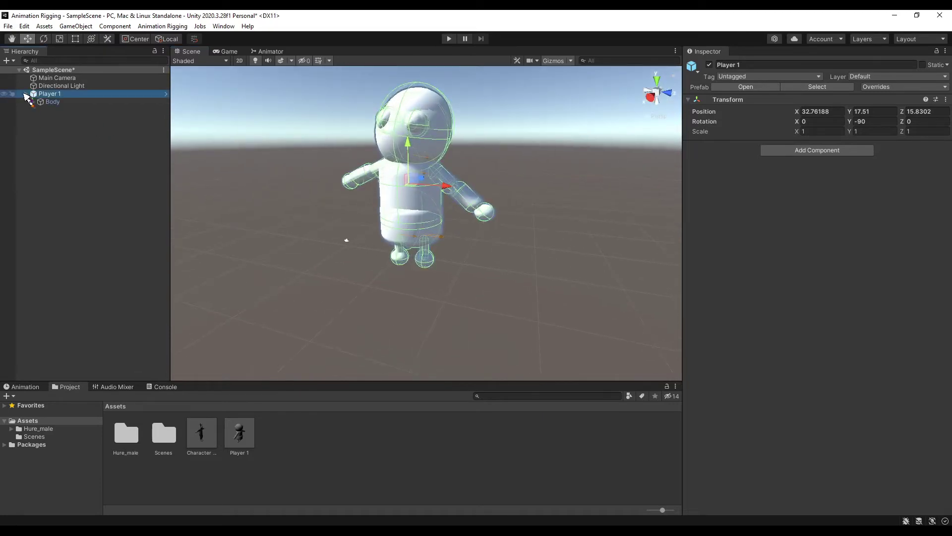
Try moving the Legs object inside Player 1's Body down to about Y -1.34, and undo the move.
{"action": "left_click", "coordinate": [37, 102]}
{"action": "left_click", "coordinate": [33, 102]}
{"action": "left_click", "coordinate": [50, 110]}
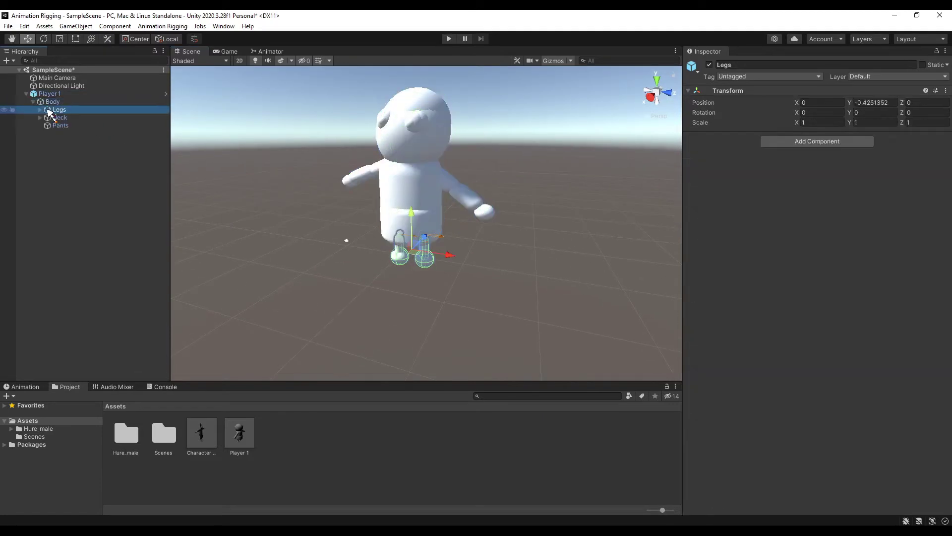
{"action": "left_click_drag", "start_coordinate": [413, 214], "coordinate": [414, 252]}
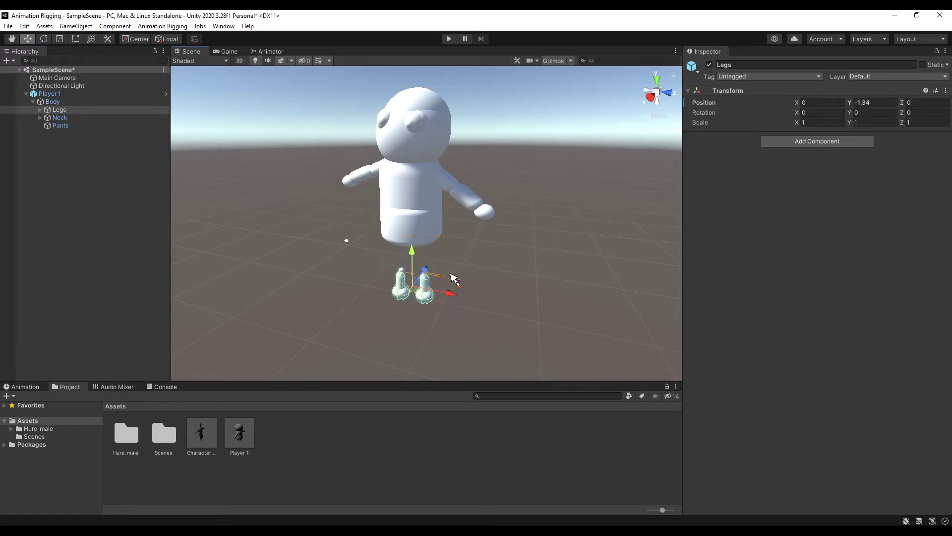
{"action": "key", "text": "ctrl+z"}
Run Rig Setup on the Player 1 root object.
{"action": "double_click", "coordinate": [52, 101]}
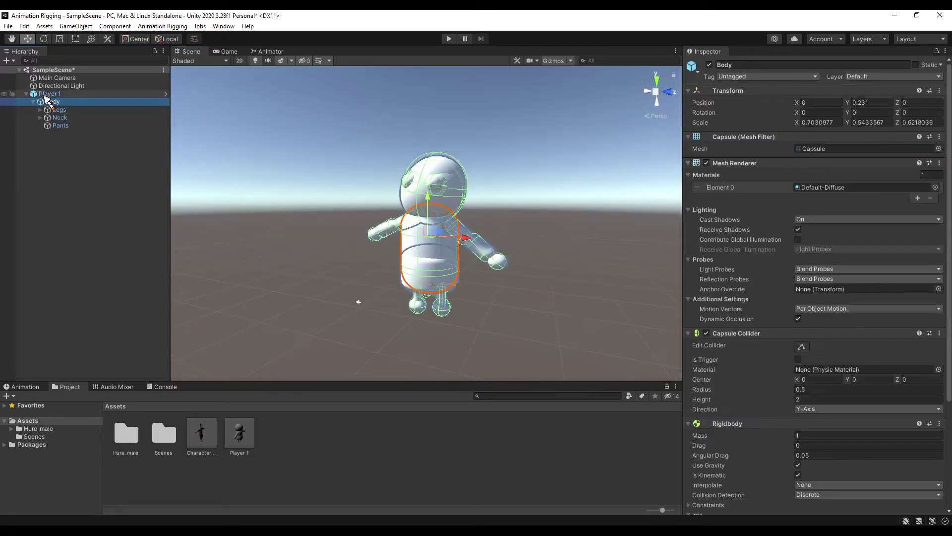
{"action": "left_click", "coordinate": [50, 93]}
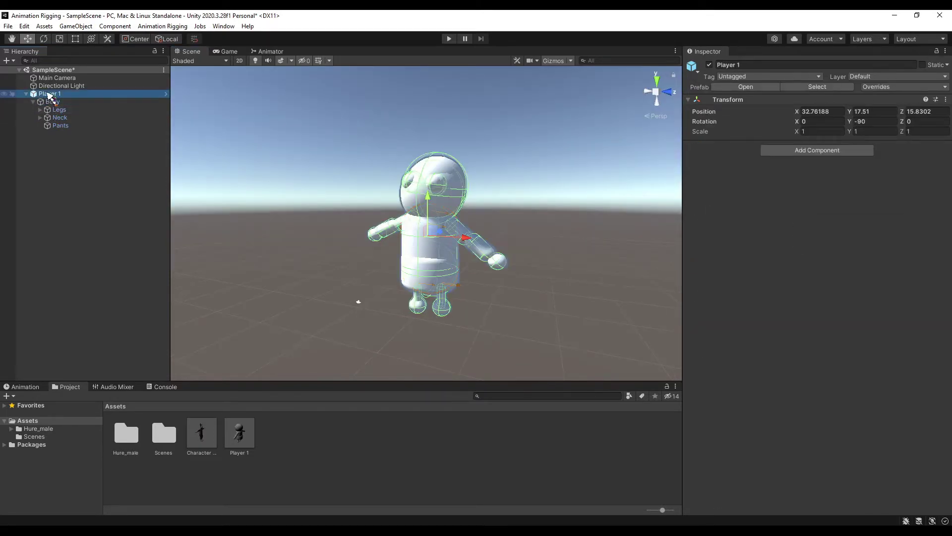
{"action": "left_click", "coordinate": [161, 26]}
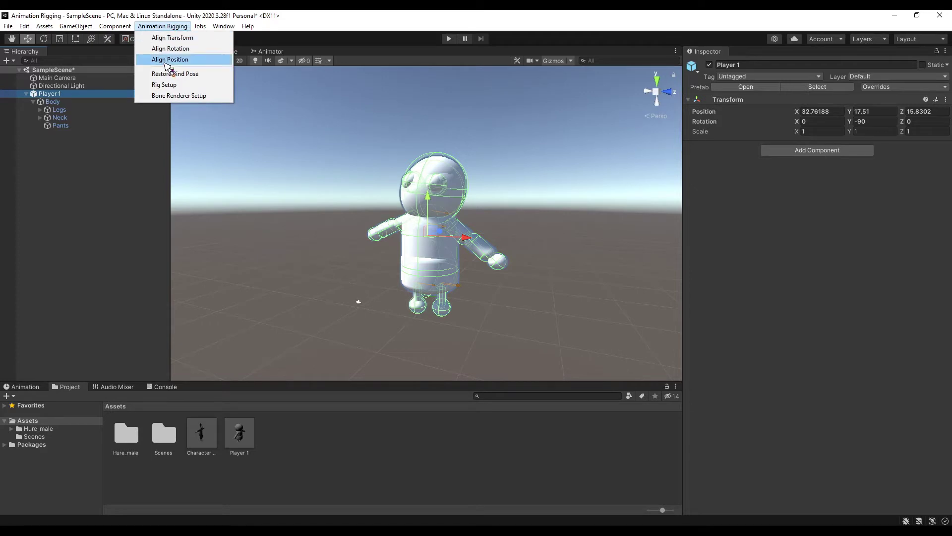
{"action": "left_click", "coordinate": [164, 85]}
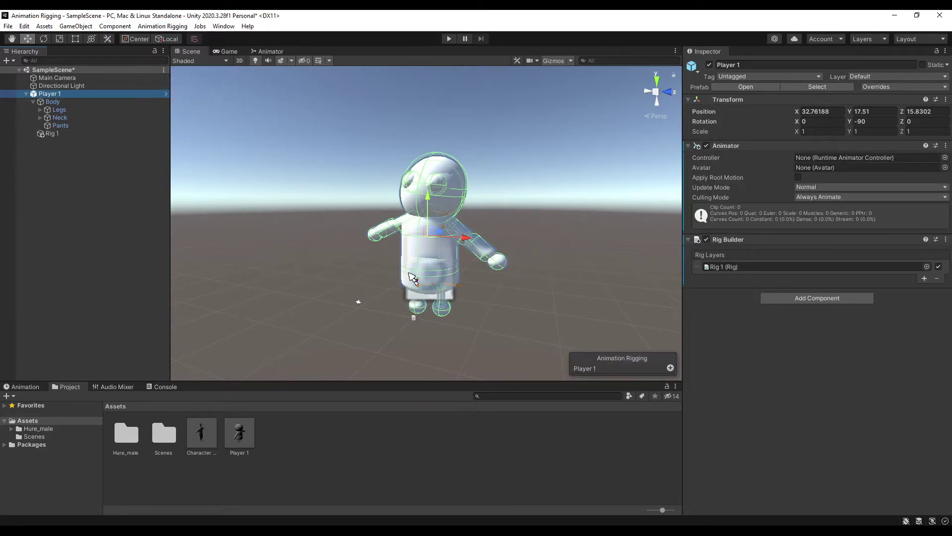
{"action": "key", "text": "w"}
{"action": "key", "text": "a"}
{"action": "right_click_drag", "start_coordinate": [594, 223], "coordinate": [632, 243]}
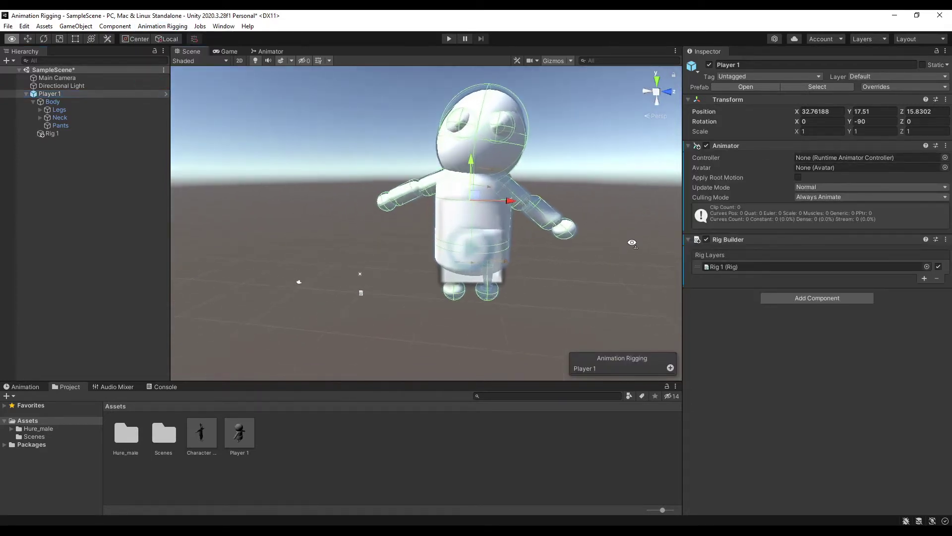
Run Bone Renderer Setup on Player 1 and view the bones around the character.
{"action": "left_click", "coordinate": [156, 27]}
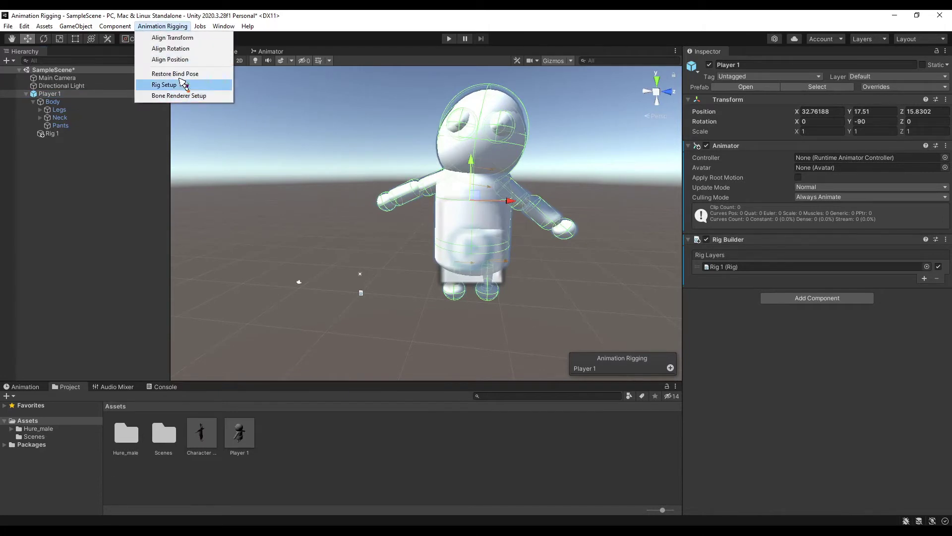
{"action": "left_click", "coordinate": [198, 96]}
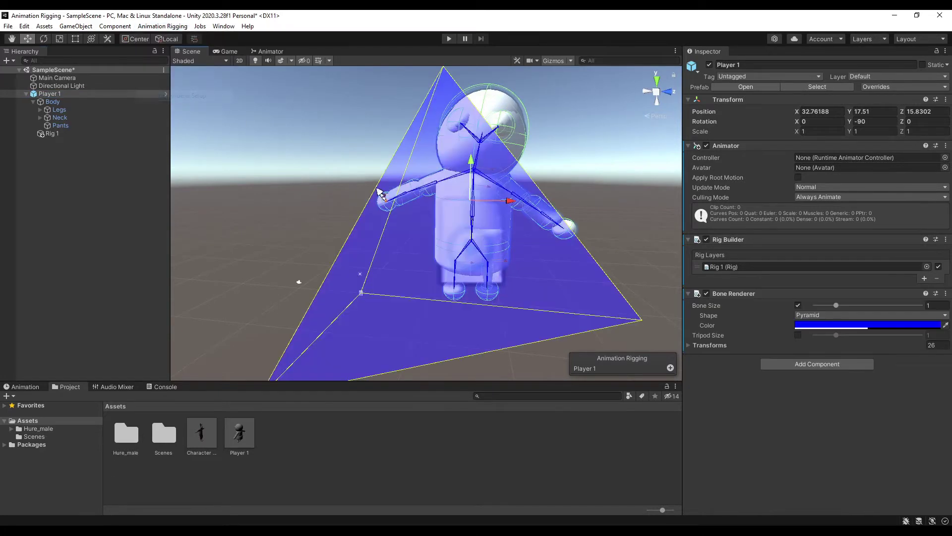
{"action": "left_click_drag", "start_coordinate": [298, 233], "coordinate": [320, 232], "text": "alt"}
{"action": "key", "text": "s"}
{"action": "right_click_drag", "start_coordinate": [319, 232], "coordinate": [337, 242]}
{"action": "scroll", "coordinate": [472, 240], "scroll_direction": "up", "scroll_amount": 2}
{"action": "key", "text": "s"}
{"action": "right_click_drag", "start_coordinate": [472, 240], "coordinate": [457, 238]}
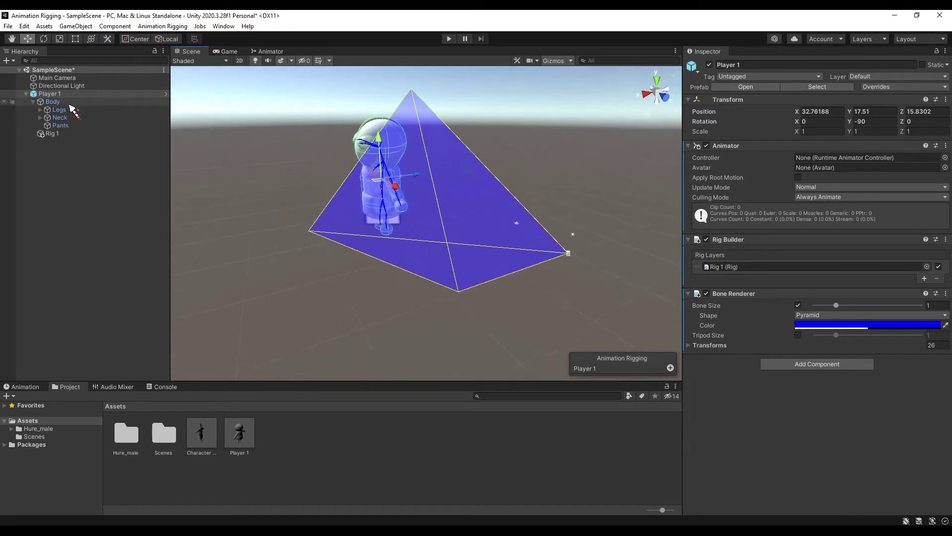
Set the Rig 1 object's position to 0, 0, 0.
{"action": "left_click", "coordinate": [70, 133]}
{"action": "left_click", "coordinate": [825, 102]}
{"action": "type", "text": "0"}
{"action": "left_click", "coordinate": [875, 104]}
{"action": "type", "text": "0"}
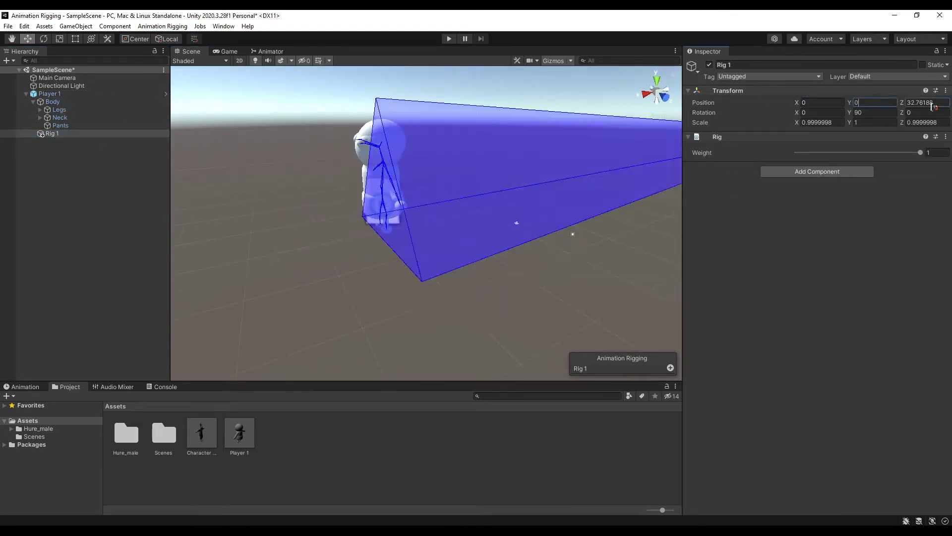
{"action": "left_click", "coordinate": [932, 103]}
{"action": "type", "text": "0"}
{"action": "key", "text": "w"}
{"action": "right_click_drag", "start_coordinate": [378, 205], "coordinate": [503, 192]}
{"action": "key", "text": "s"}
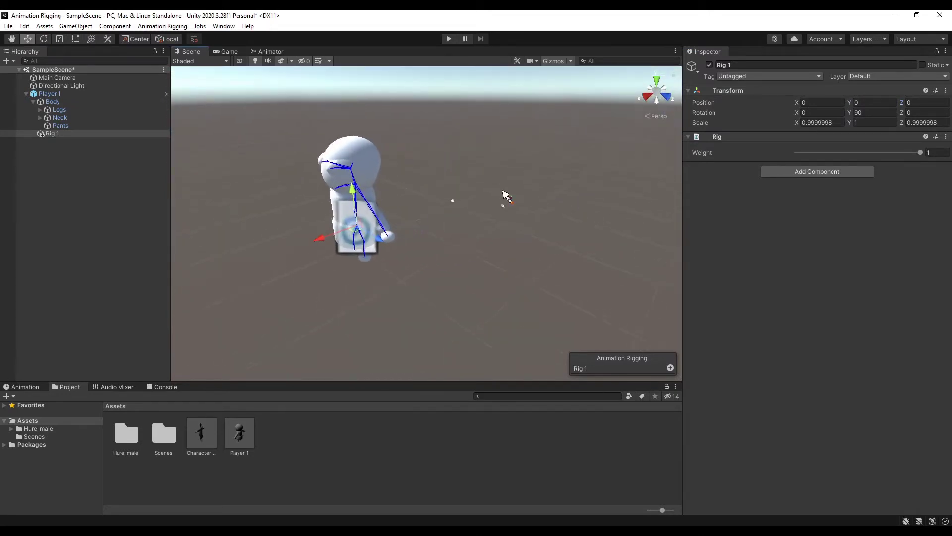
Delete the Rig 1 entry, Element 25, from the transforms of Player 1's Bone Renderer.
{"action": "left_click", "coordinate": [54, 94]}
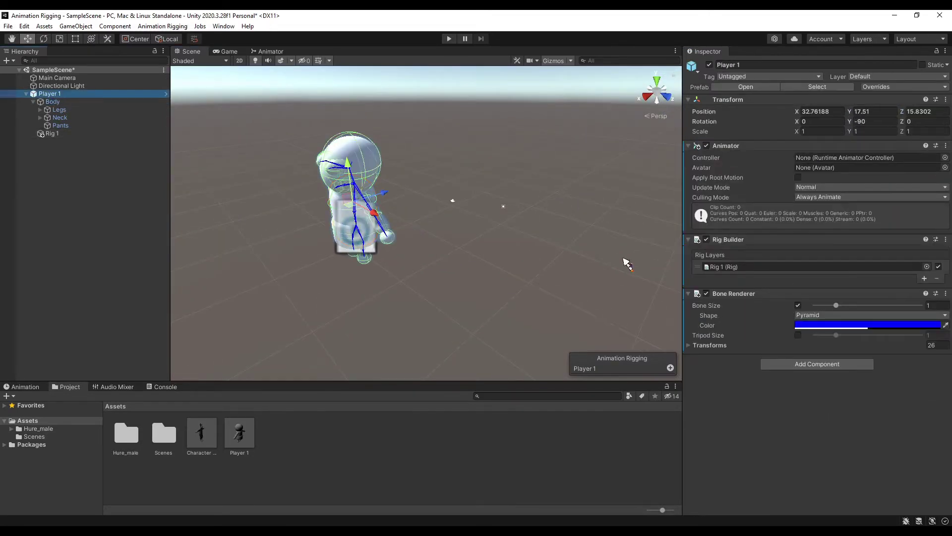
{"action": "left_click", "coordinate": [692, 346]}
{"action": "scroll", "coordinate": [850, 222], "scroll_direction": "down", "scroll_amount": 5}
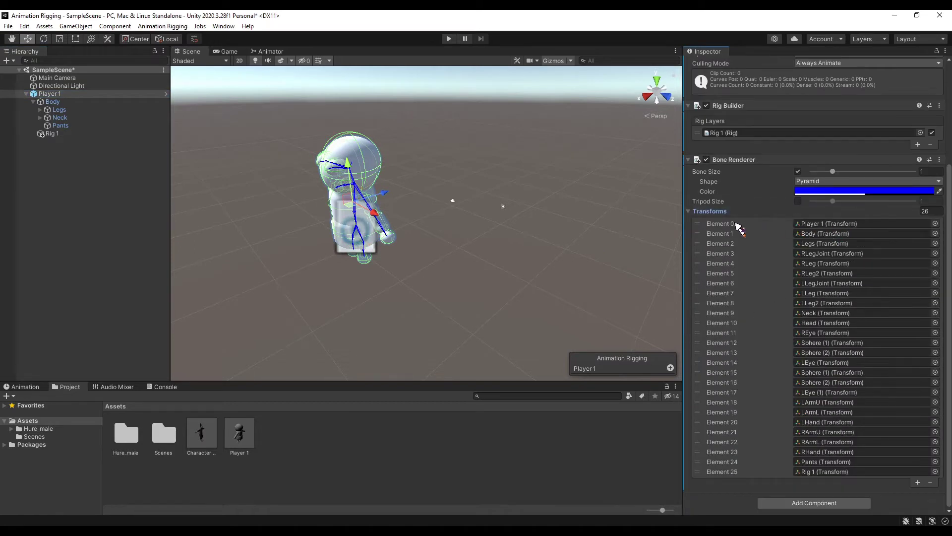
{"action": "left_click", "coordinate": [724, 473]}
{"action": "right_click", "coordinate": [726, 472]}
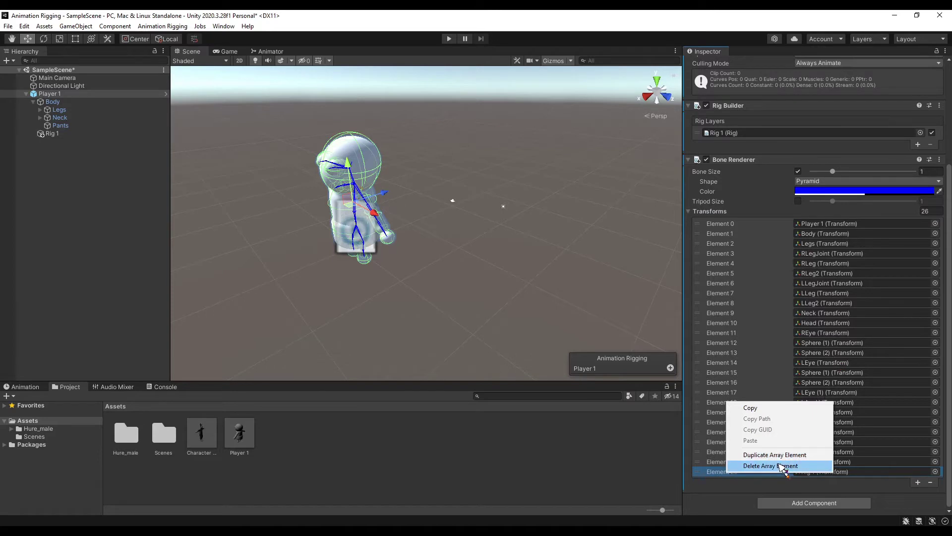
{"action": "left_click", "coordinate": [783, 466]}
{"action": "right_click_drag", "start_coordinate": [428, 278], "coordinate": [418, 252]}
Unpack the Player 1 prefab instance in the scene.
{"action": "left_click", "coordinate": [55, 133]}
{"action": "left_click", "coordinate": [46, 94]}
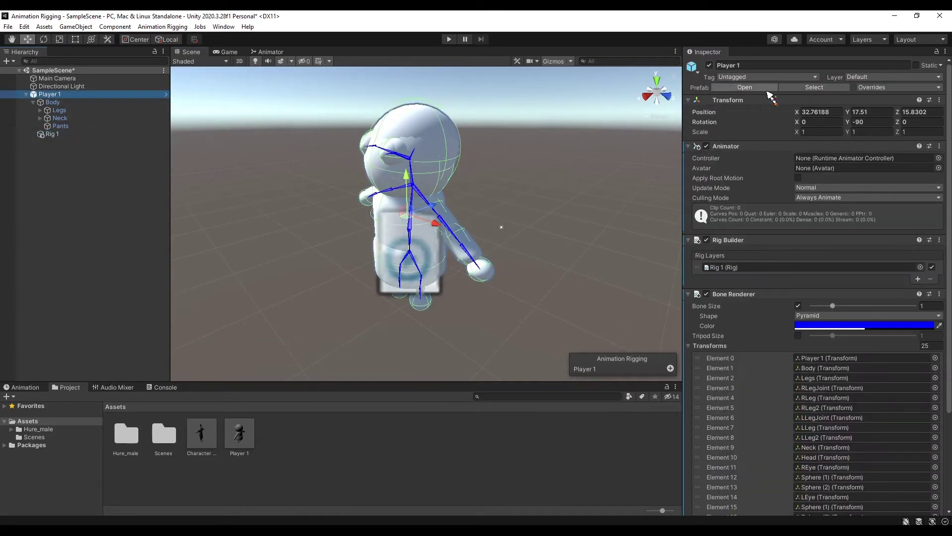
{"action": "left_click", "coordinate": [868, 88]}
{"action": "right_click", "coordinate": [56, 96]}
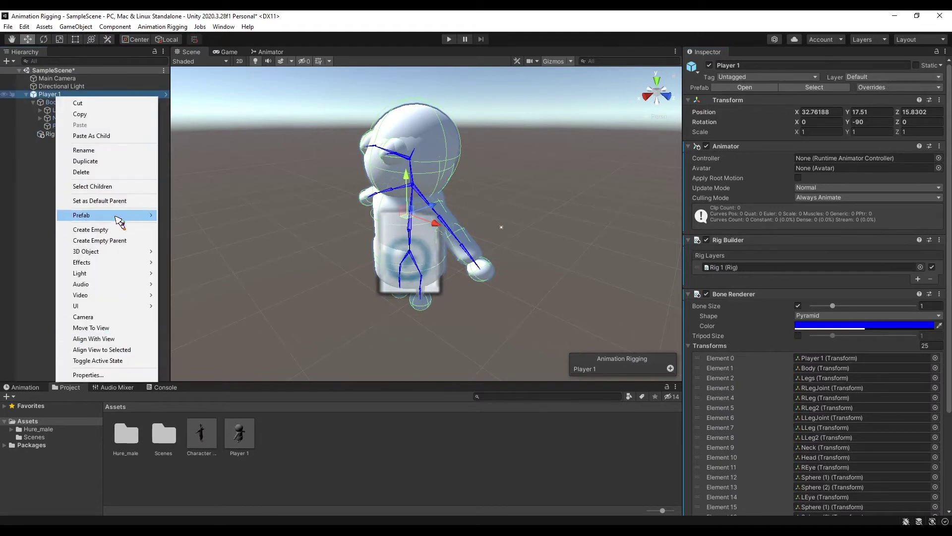
{"action": "mouse_move", "coordinate": [120, 217]}
{"action": "left_click", "coordinate": [200, 273]}
Create an empty child object under Rig 1 and name it MoveHand.
{"action": "left_click", "coordinate": [58, 144]}
{"action": "left_click", "coordinate": [52, 135]}
{"action": "right_click_drag", "start_coordinate": [477, 263], "coordinate": [478, 278]}
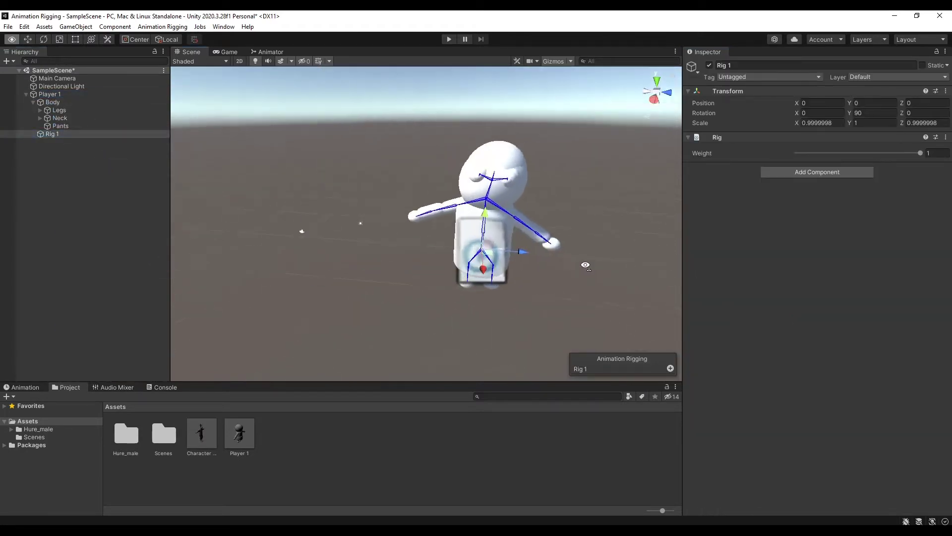
{"action": "right_click", "coordinate": [57, 135]}
{"action": "mouse_move", "coordinate": [106, 279]}
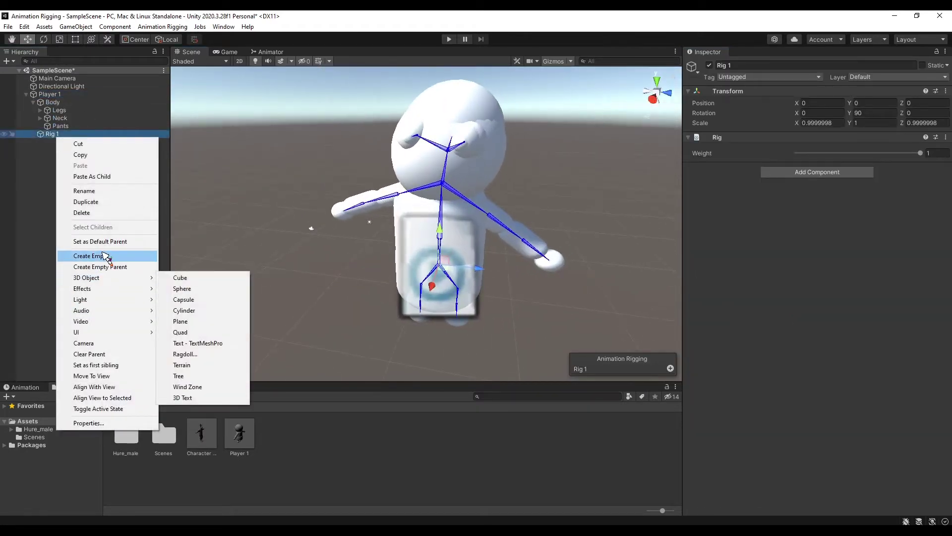
{"action": "left_click", "coordinate": [104, 255]}
{"action": "left_click", "coordinate": [759, 67]}
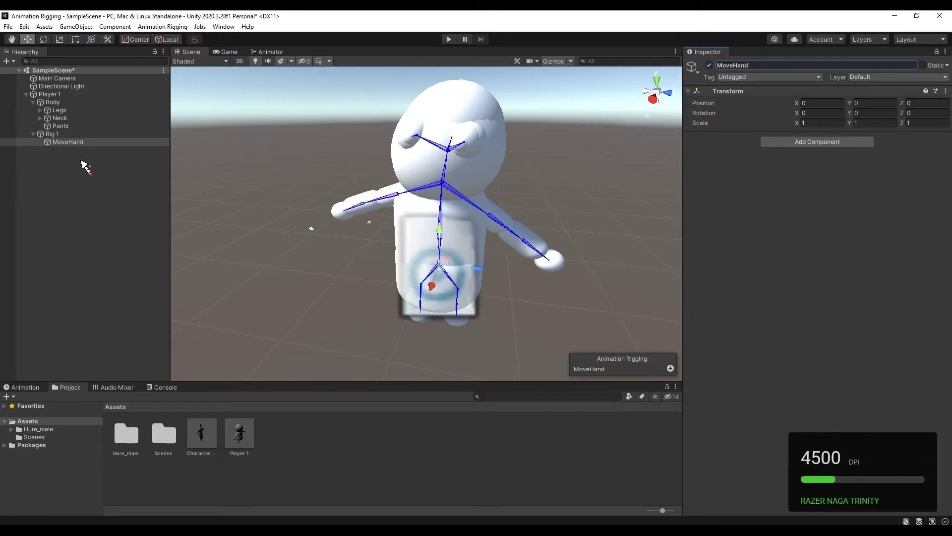
Create an empty child object under MoveHand and name it MoveHandTarget.
{"action": "right_click", "coordinate": [65, 143]}
{"action": "left_click", "coordinate": [106, 260]}
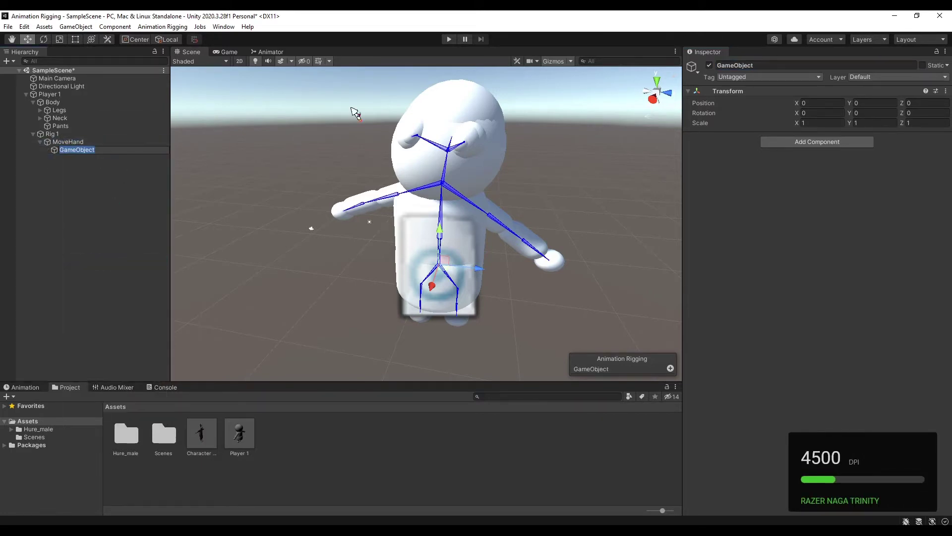
{"action": "left_click", "coordinate": [754, 65]}
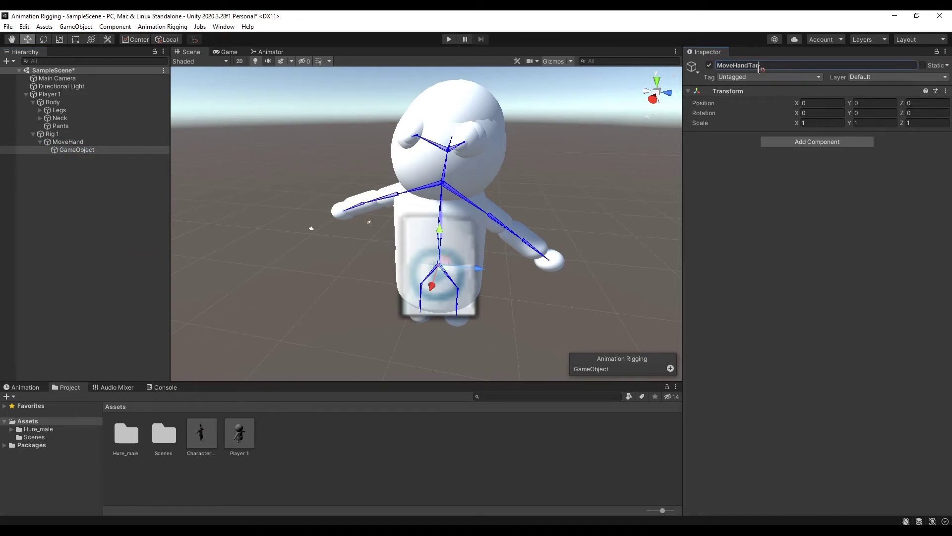
Add an Animation Rigging effector to MoveHandTarget and set its shape to BallEffector.
{"action": "scroll", "coordinate": [571, 248], "scroll_direction": "down", "scroll_amount": 6}
{"action": "left_click_drag", "start_coordinate": [573, 250], "coordinate": [524, 260], "text": "alt"}
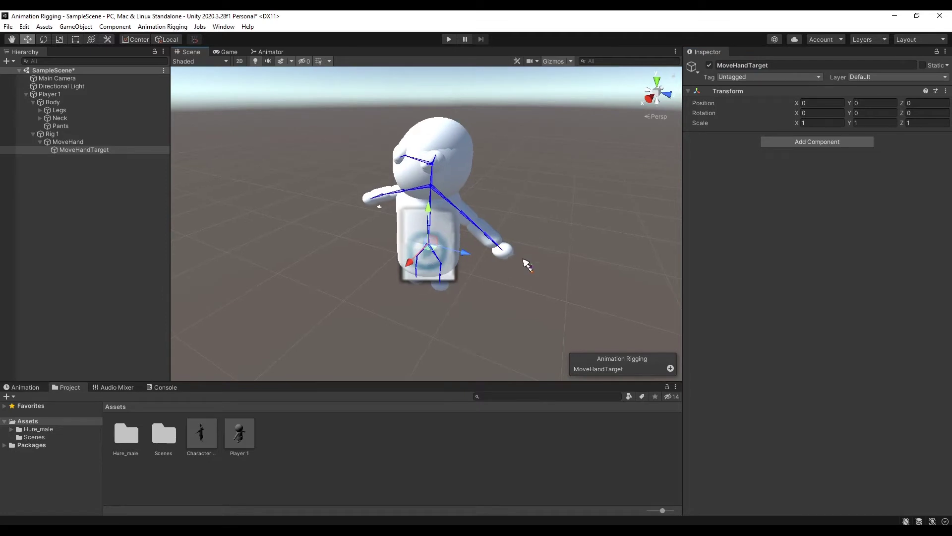
{"action": "left_click", "coordinate": [670, 368]}
{"action": "left_click", "coordinate": [670, 311]}
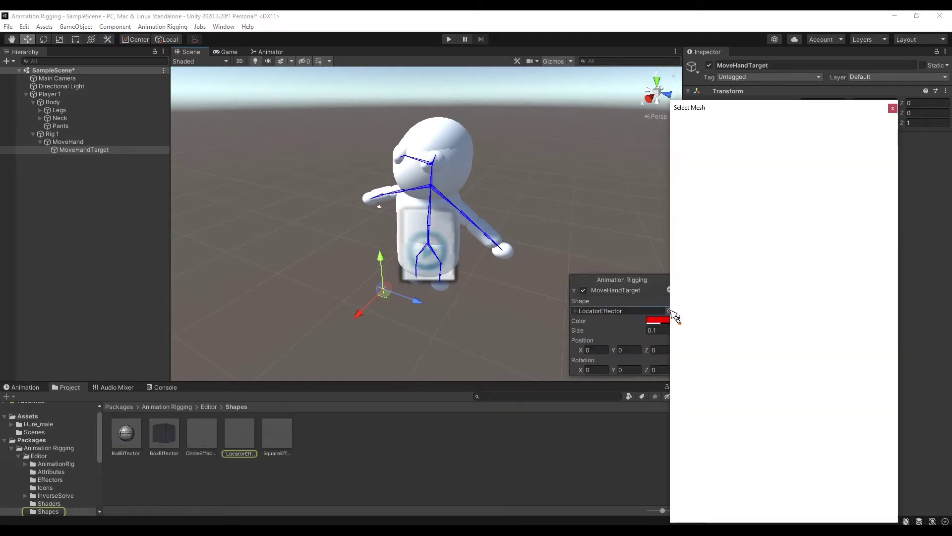
{"action": "left_click", "coordinate": [781, 154]}
{"action": "scroll", "coordinate": [742, 251], "scroll_direction": "up", "scroll_amount": 1}
{"action": "scroll", "coordinate": [745, 255], "scroll_direction": "up", "scroll_amount": 2}
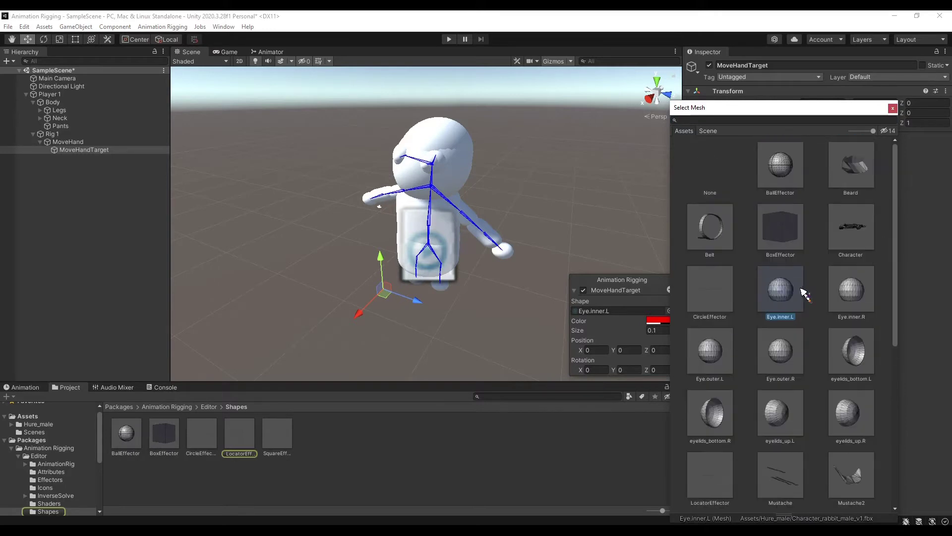
{"action": "double_click", "coordinate": [793, 165]}
{"action": "key", "text": "f"}
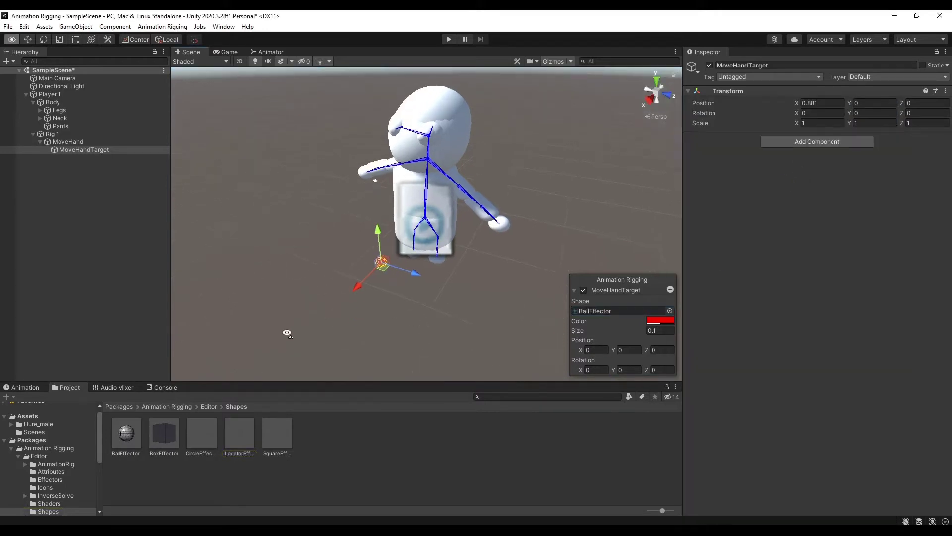
Add a Two Bone IK Constraint component to MoveHand.
{"action": "left_click", "coordinate": [102, 192]}
{"action": "left_click", "coordinate": [75, 150]}
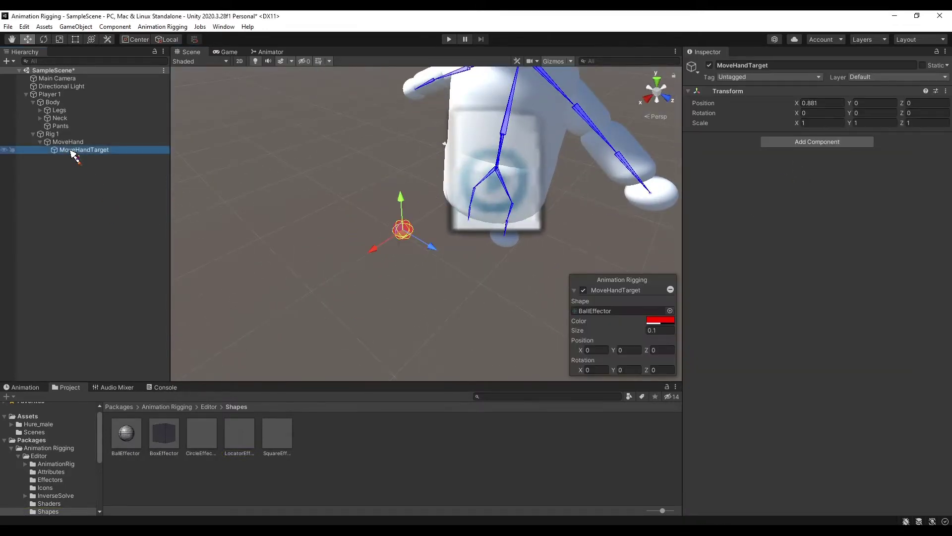
{"action": "left_click", "coordinate": [55, 134]}
{"action": "left_click", "coordinate": [68, 141]}
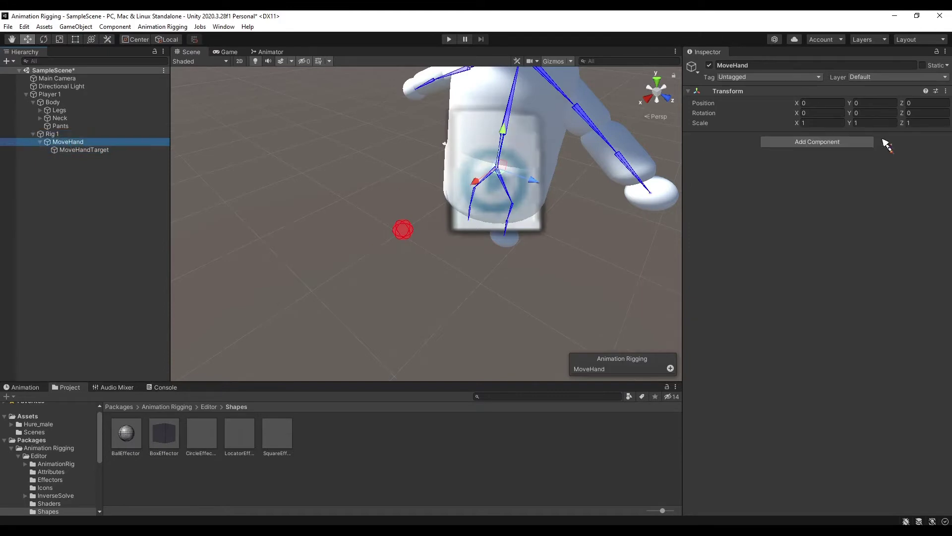
{"action": "left_click", "coordinate": [839, 144]}
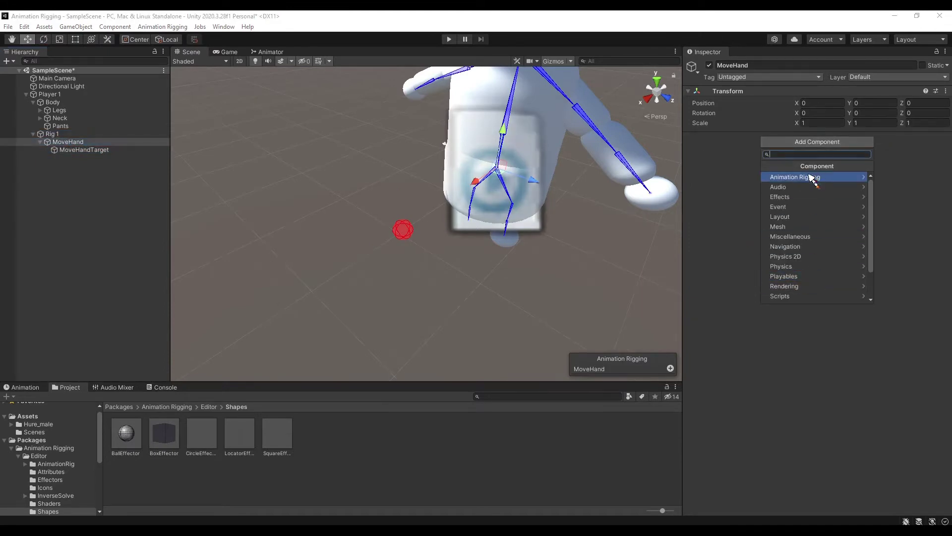
{"action": "left_click", "coordinate": [814, 176]}
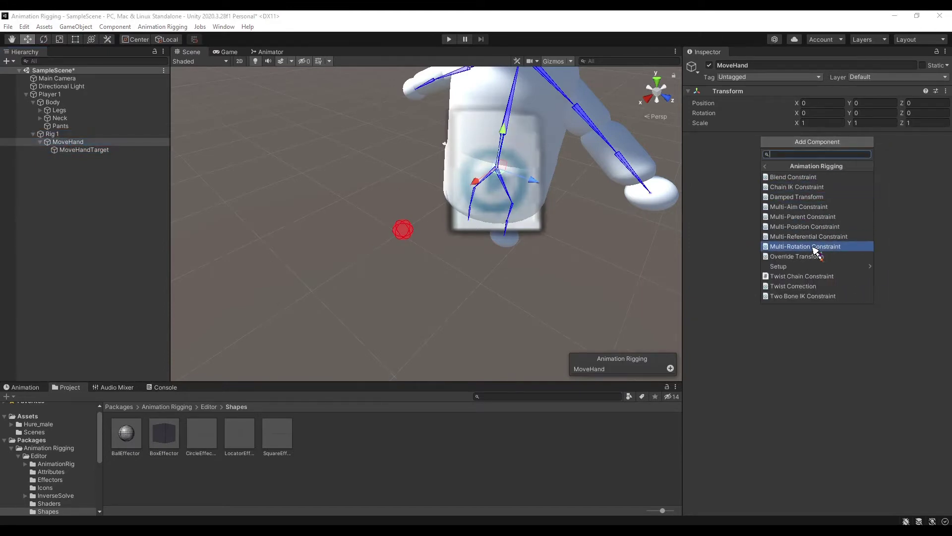
{"action": "left_click", "coordinate": [815, 297]}
Assign RArmU, RArmL and RHand from the Neck hierarchy as the root, mid and tip of MoveHand's Two Bone IK Constraint.
{"action": "left_click_drag", "start_coordinate": [304, 238], "coordinate": [323, 223], "text": "alt"}
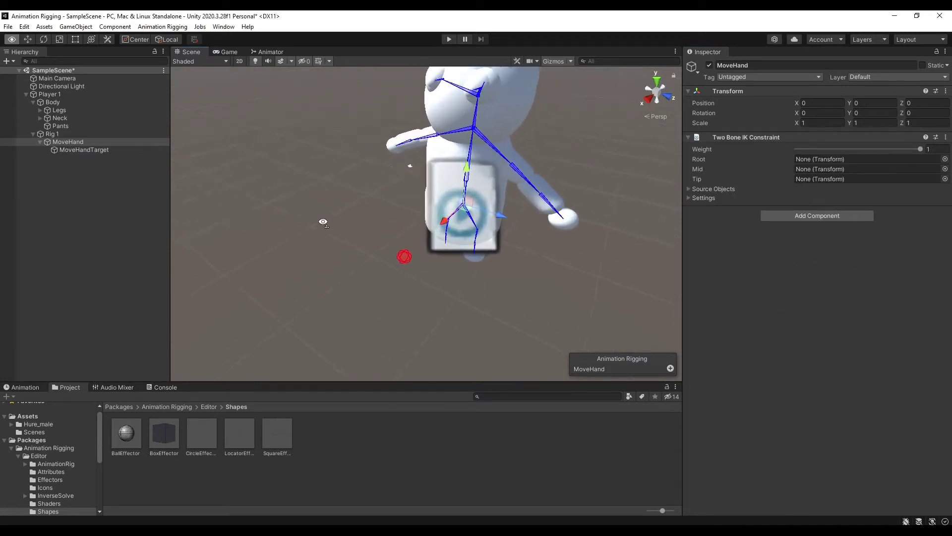
{"action": "left_click", "coordinate": [40, 119]}
{"action": "left_click", "coordinate": [40, 118]}
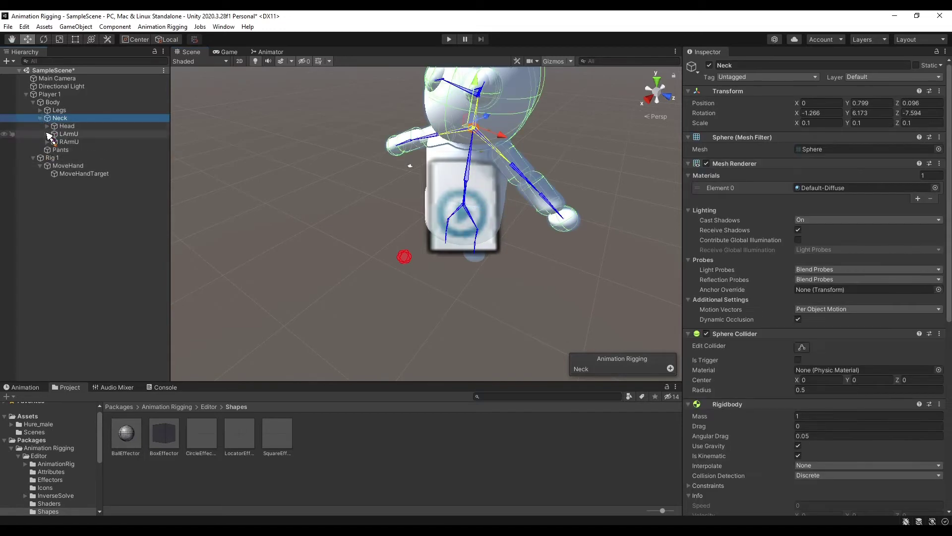
{"action": "left_click", "coordinate": [45, 142]}
{"action": "left_click", "coordinate": [47, 142]}
{"action": "left_click", "coordinate": [54, 149]}
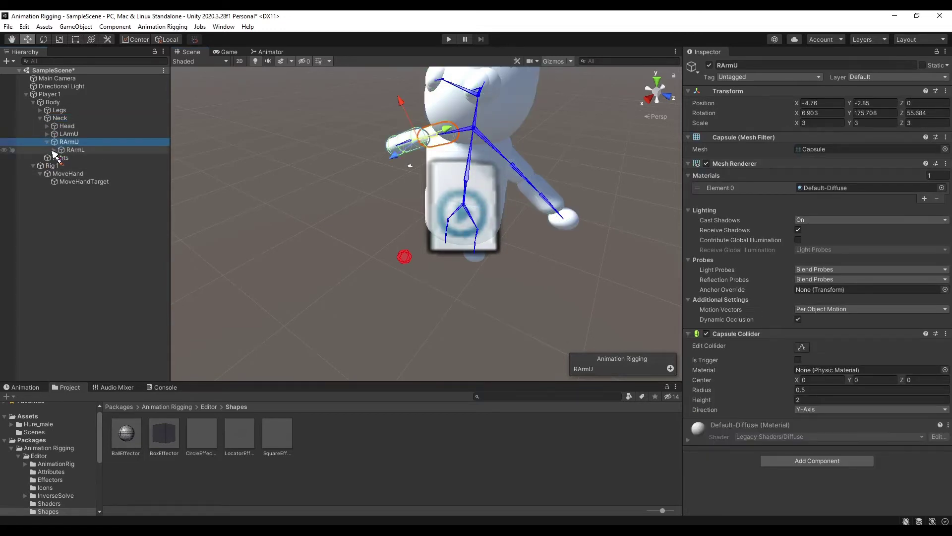
{"action": "left_click", "coordinate": [65, 157]}
{"action": "left_click", "coordinate": [64, 189]}
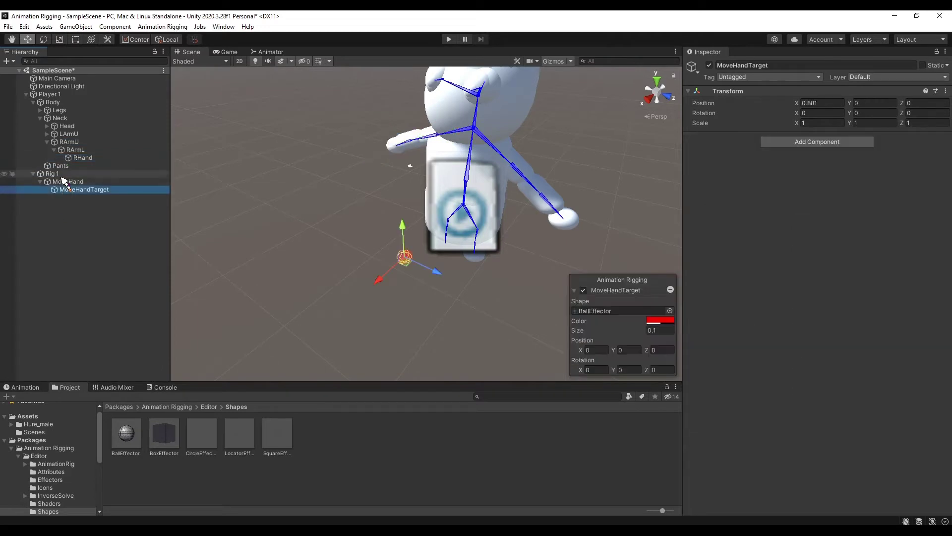
{"action": "left_click", "coordinate": [66, 181]}
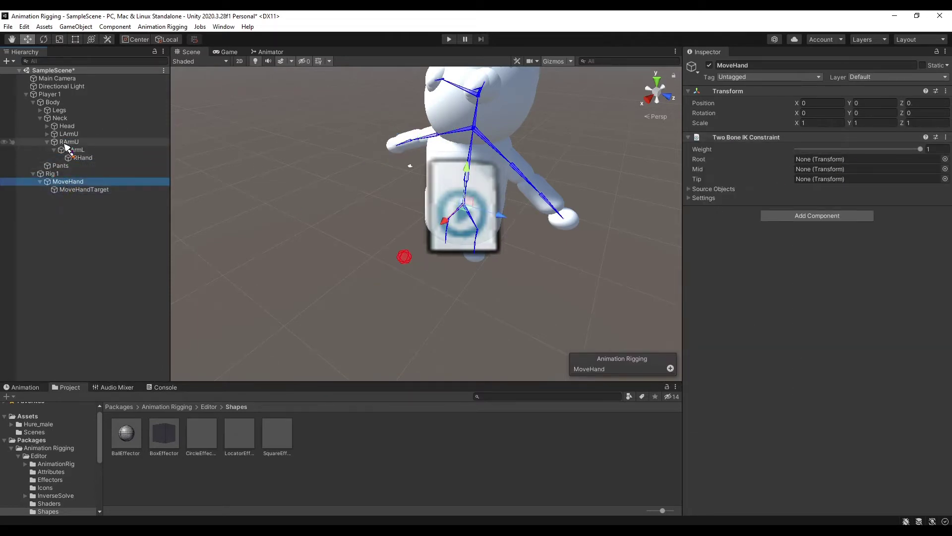
{"action": "left_click_drag", "start_coordinate": [64, 143], "coordinate": [818, 168]}
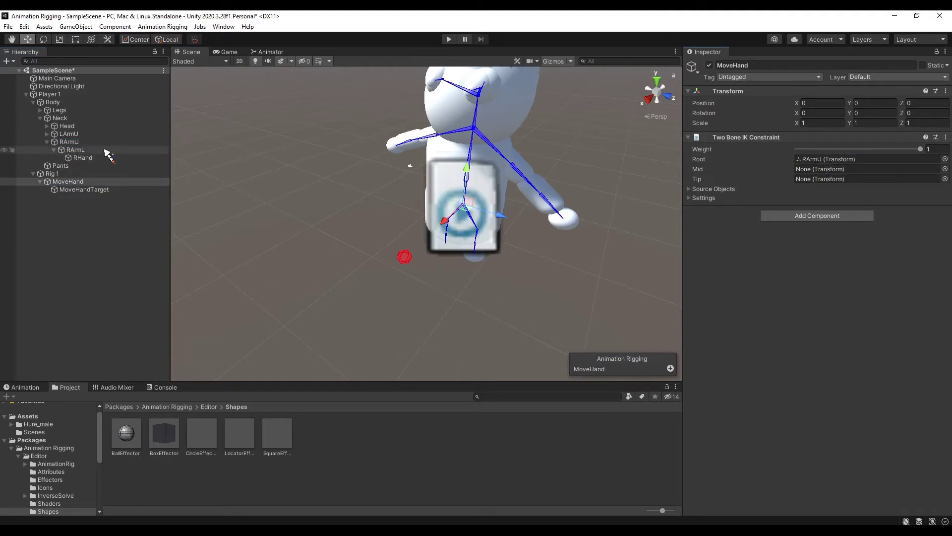
{"action": "left_click_drag", "start_coordinate": [65, 150], "coordinate": [833, 171]}
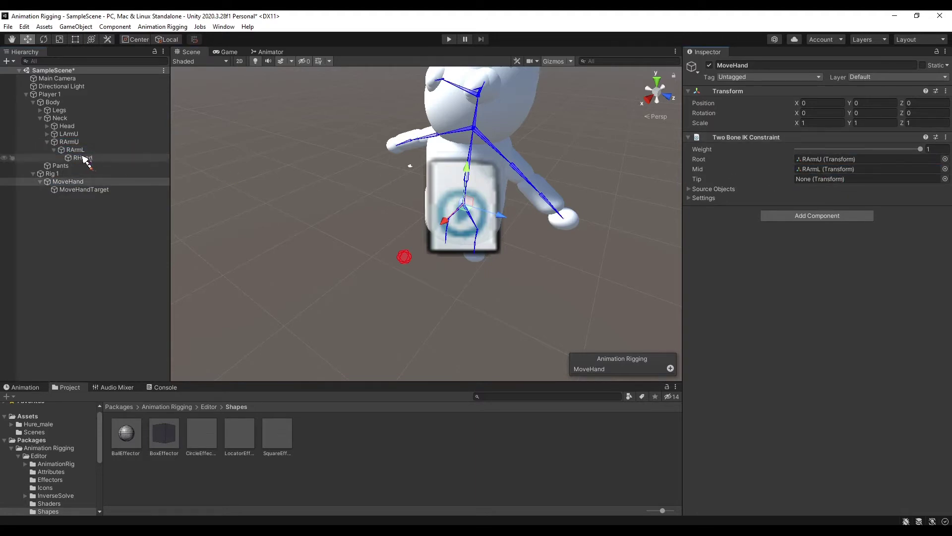
{"action": "left_click_drag", "start_coordinate": [84, 158], "coordinate": [830, 187]}
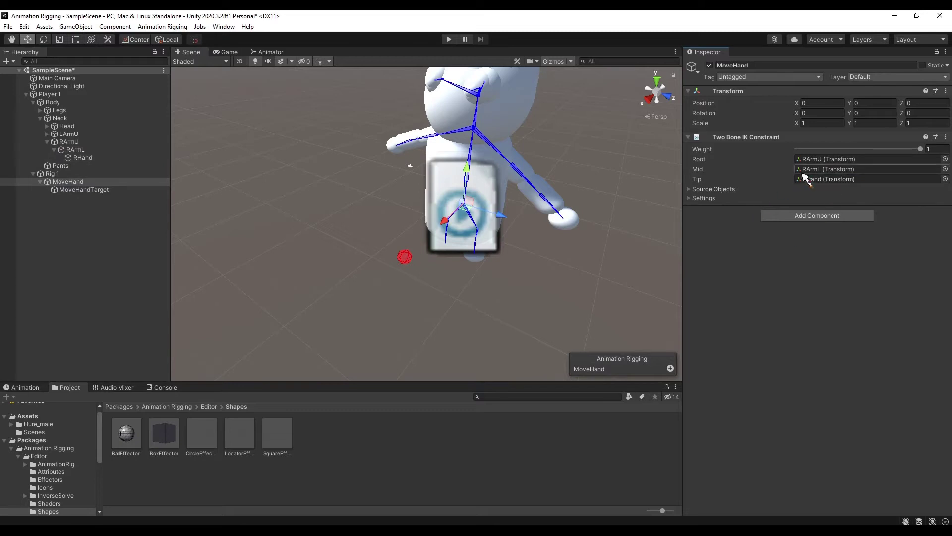
Set MoveHandTarget as the target source object of MoveHand's Two Bone IK Constraint.
{"action": "left_click", "coordinate": [693, 189]}
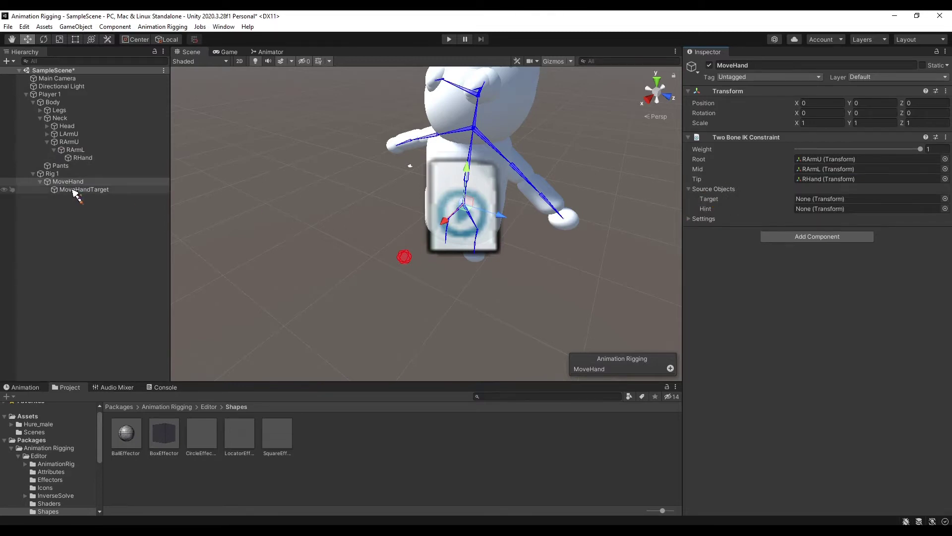
{"action": "left_click_drag", "start_coordinate": [75, 193], "coordinate": [851, 199]}
Enter play mode with the Scene view showing.
{"action": "scroll", "coordinate": [431, 214], "scroll_direction": "down", "scroll_amount": 4}
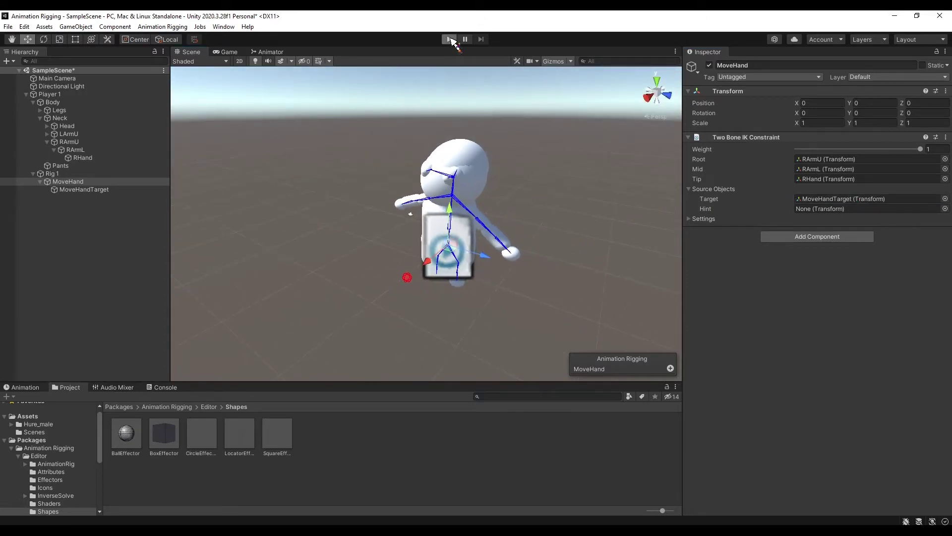
{"action": "left_click", "coordinate": [449, 39]}
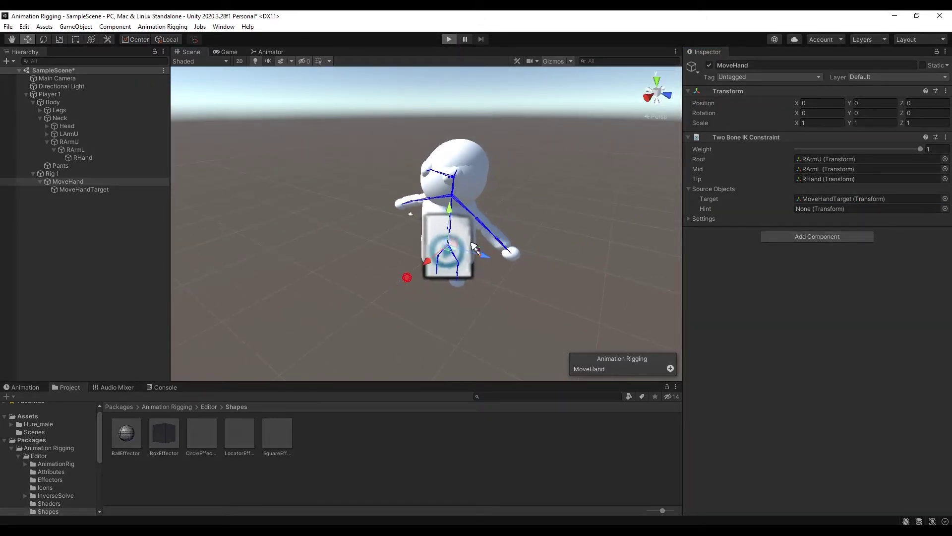
{"action": "left_click", "coordinate": [196, 53]}
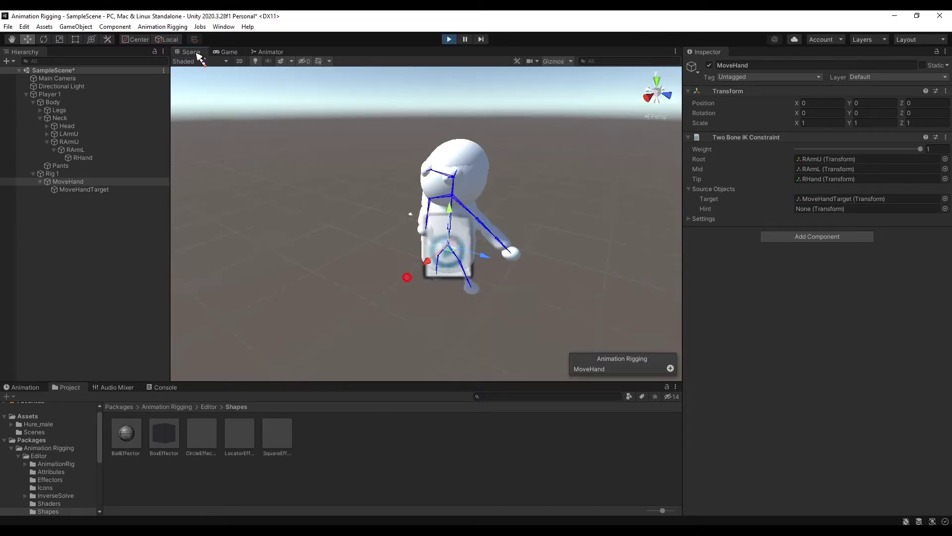
Move MoveHandTarget up beside the character's right hand and shift it around to test how the arm follows.
{"action": "right_click_drag", "start_coordinate": [522, 301], "coordinate": [506, 278]}
{"action": "key", "text": "s"}
{"action": "key", "text": "w"}
{"action": "left_click", "coordinate": [96, 190]}
{"action": "key", "text": "a"}
{"action": "right_click_drag", "start_coordinate": [358, 243], "coordinate": [446, 261]}
{"action": "left_click_drag", "start_coordinate": [449, 257], "coordinate": [316, 251]}
{"action": "left_click_drag", "start_coordinate": [263, 193], "coordinate": [289, 173]}
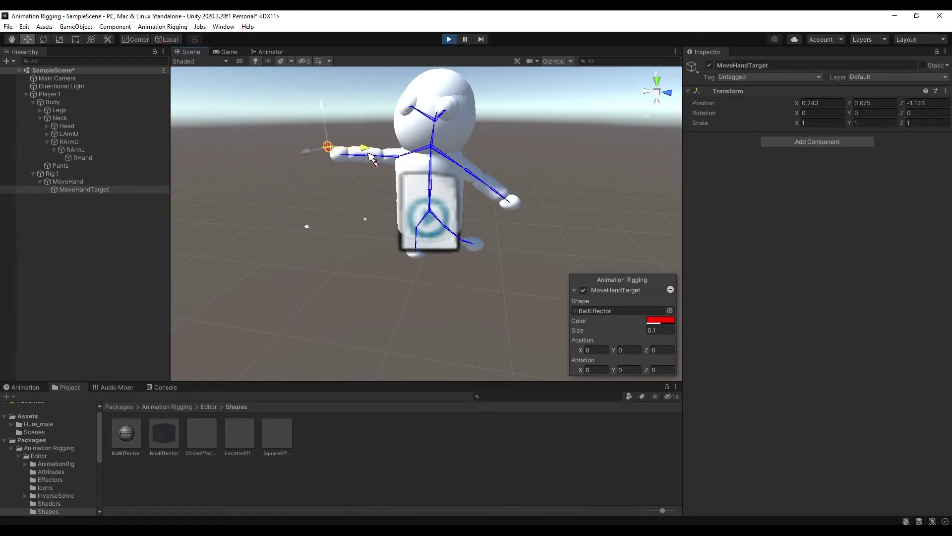
{"action": "left_click_drag", "start_coordinate": [371, 158], "coordinate": [505, 179]}
Examine the right forearm RArmL and its bones up close from different angles.
{"action": "scroll", "coordinate": [392, 173], "scroll_direction": "up", "scroll_amount": 5}
{"action": "left_click", "coordinate": [378, 173]}
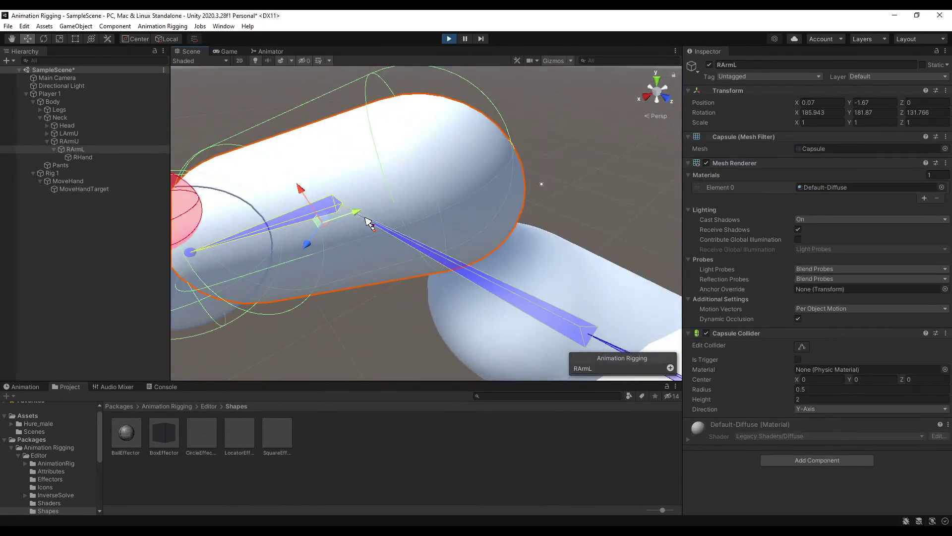
{"action": "right_click_drag", "start_coordinate": [444, 206], "coordinate": [642, 206]}
{"action": "scroll", "coordinate": [595, 189], "scroll_direction": "down", "scroll_amount": 5}
{"action": "right_click_drag", "start_coordinate": [512, 151], "coordinate": [541, 134]}
{"action": "scroll", "coordinate": [538, 144], "scroll_direction": "down", "scroll_amount": 5}
Test the arm again by moving MoveHandTarget to about X 0.892, Y 0.806, Z -0.743.
{"action": "left_click", "coordinate": [422, 213]}
{"action": "left_click", "coordinate": [394, 247]}
{"action": "left_click_drag", "start_coordinate": [389, 268], "coordinate": [373, 300]}
{"action": "left_click", "coordinate": [395, 246]}
{"action": "mouse_move", "coordinate": [377, 237]}
{"action": "left_mouse_down"}
{"action": "mouse_move", "coordinate": [357, 168]}
{"action": "mouse_move", "coordinate": [368, 227]}
{"action": "left_mouse_up"}
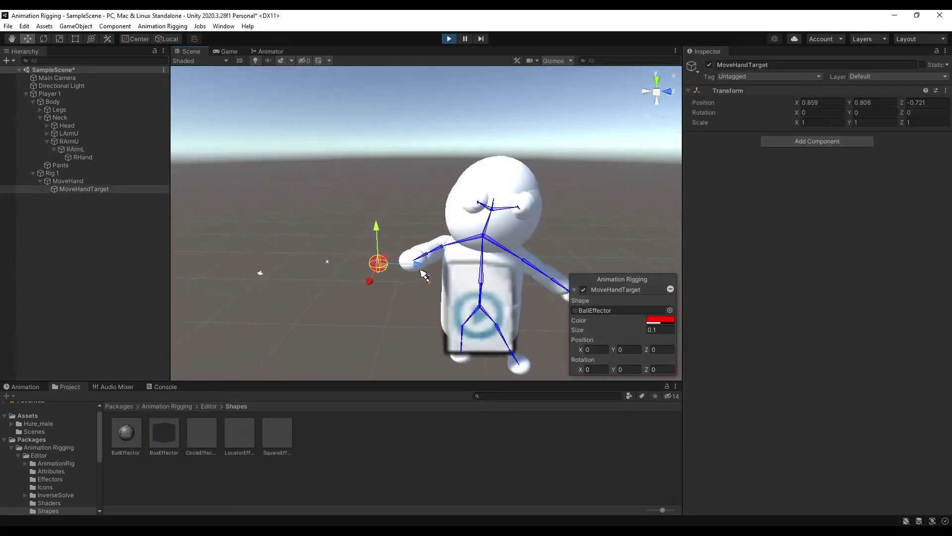
{"action": "left_click_drag", "start_coordinate": [419, 266], "coordinate": [364, 283]}
View the posed character from other angles, clear the selection and exit play mode.
{"action": "right_click_drag", "start_coordinate": [364, 283], "coordinate": [427, 391]}
{"action": "right_click_drag", "start_coordinate": [252, 204], "coordinate": [232, 307]}
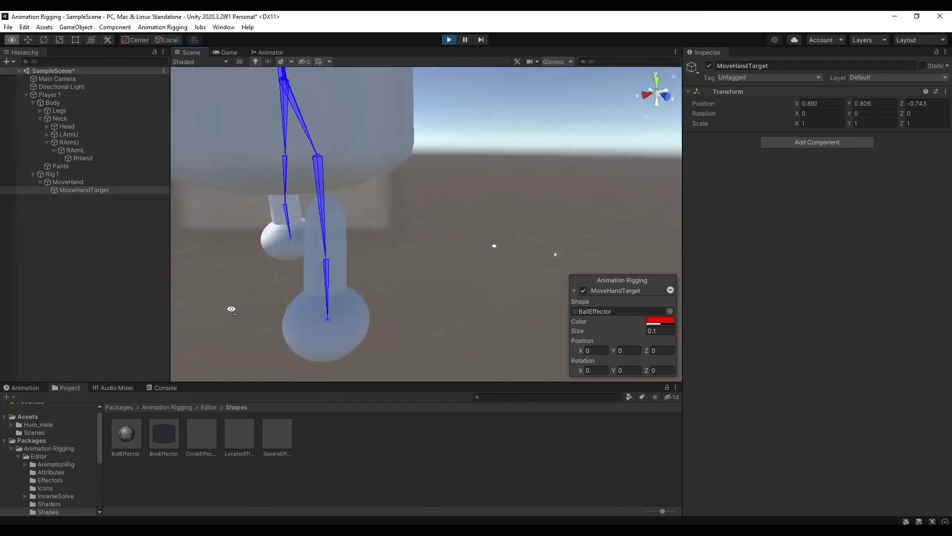
{"action": "left_click_drag", "start_coordinate": [231, 310], "coordinate": [28, 212], "text": "alt"}
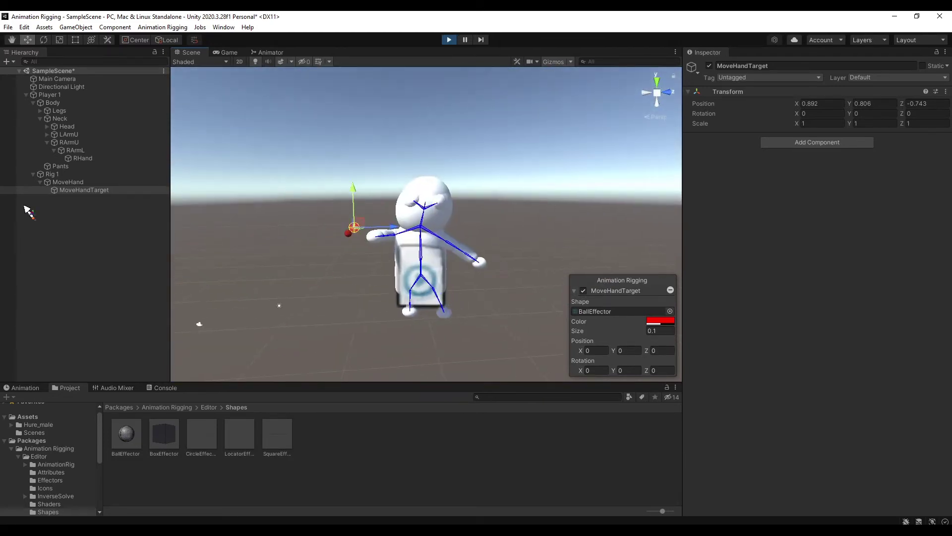
{"action": "left_click", "coordinate": [28, 211]}
{"action": "left_click", "coordinate": [459, 40]}
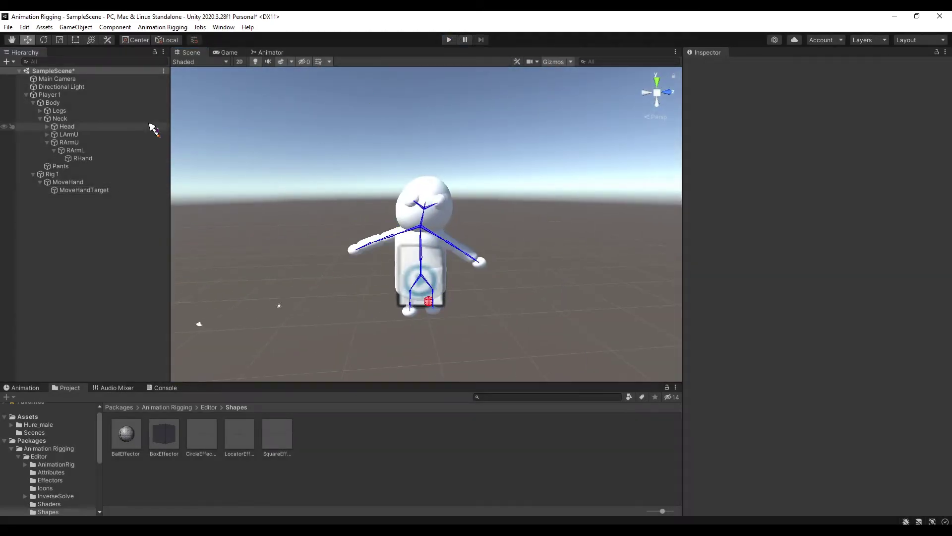
Collapse Player 1 in the hierarchy and place the Character Rabbit prefab from the Assets folder into the scene.
{"action": "left_click", "coordinate": [26, 96]}
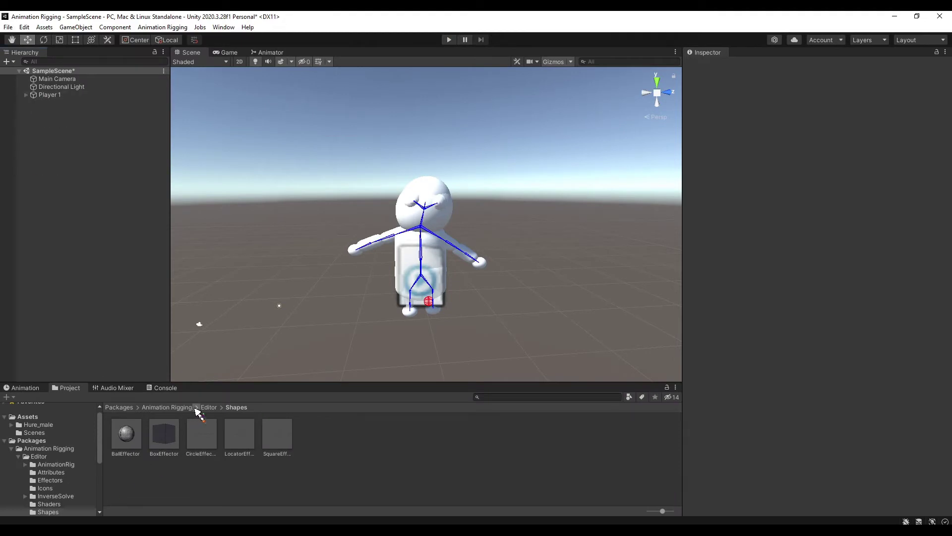
{"action": "left_click", "coordinate": [27, 441]}
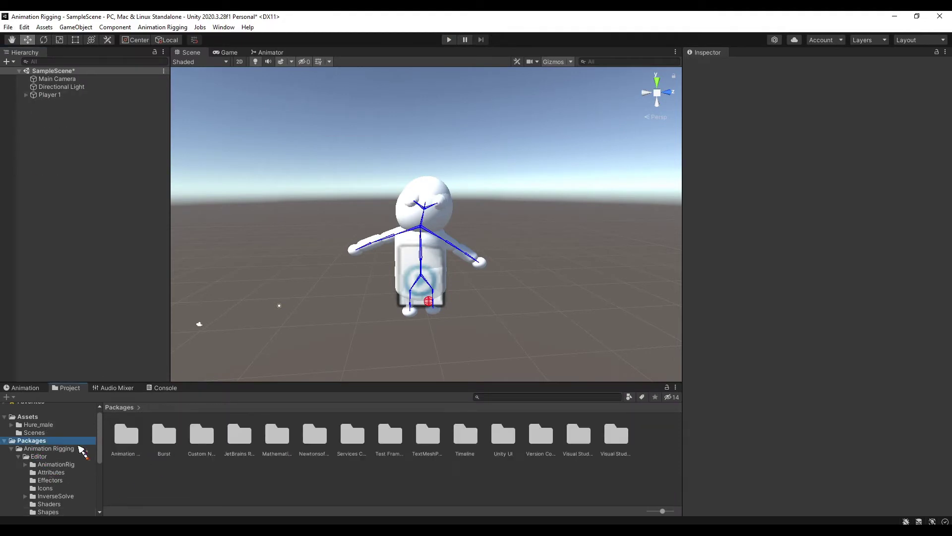
{"action": "left_click", "coordinate": [29, 418]}
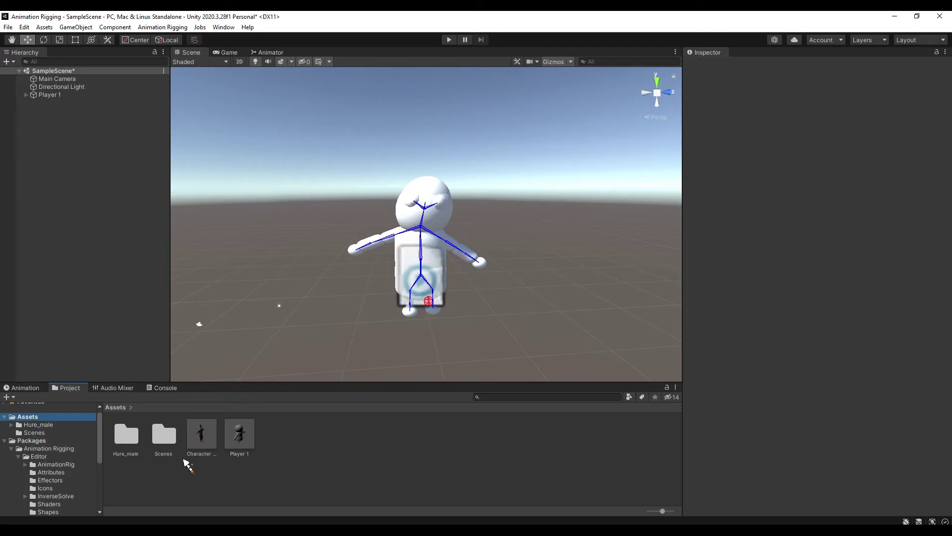
{"action": "left_click_drag", "start_coordinate": [211, 440], "coordinate": [304, 317]}
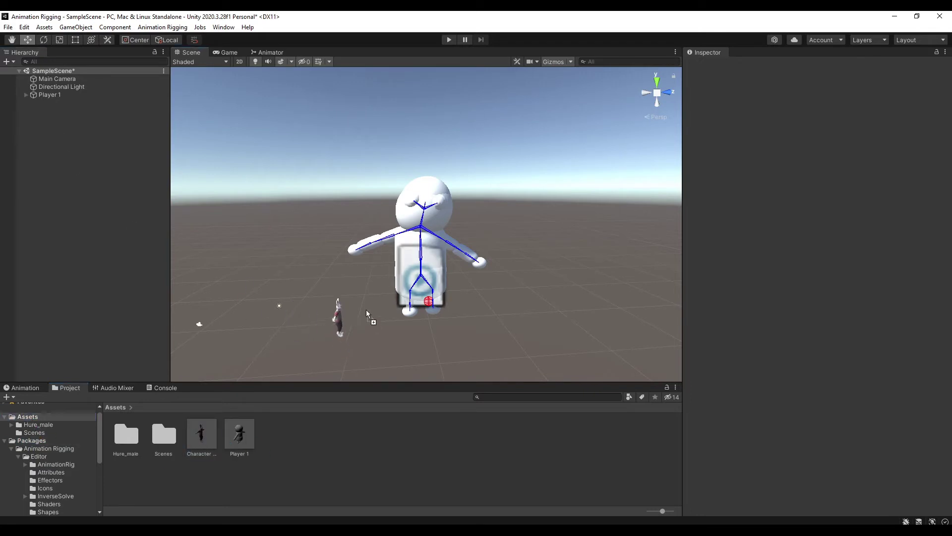
{"action": "left_click_drag", "start_coordinate": [366, 310], "coordinate": [354, 341]}
Move Character Rabbit to about X 38.745, Y 21.54, Z 15.274.
{"action": "scroll", "coordinate": [355, 344], "scroll_direction": "down", "scroll_amount": 4}
{"action": "right_click_drag", "start_coordinate": [355, 344], "coordinate": [415, 325]}
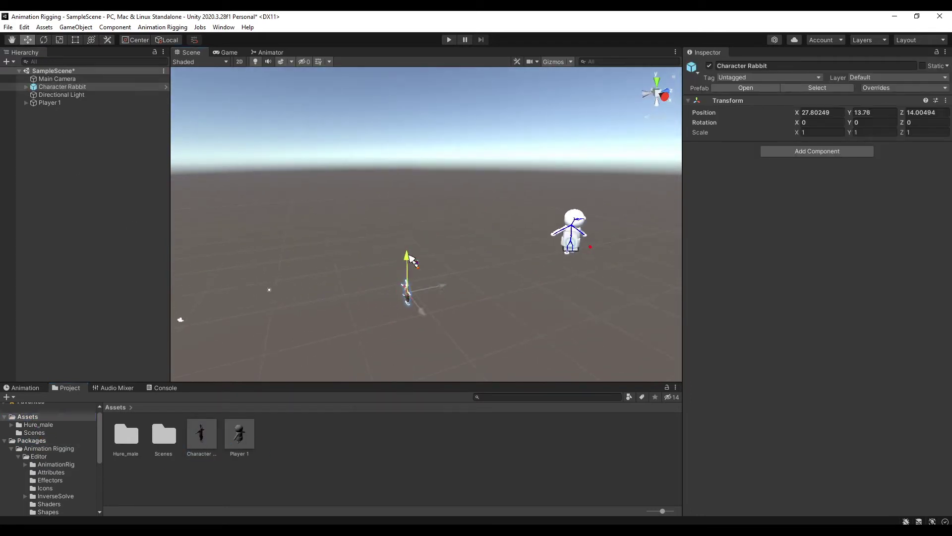
{"action": "left_click_drag", "start_coordinate": [410, 255], "coordinate": [408, 149]}
{"action": "left_click_drag", "start_coordinate": [421, 198], "coordinate": [541, 301]}
{"action": "key", "text": "d"}
{"action": "key", "text": "w"}
{"action": "right_click_drag", "start_coordinate": [541, 301], "coordinate": [434, 247]}
{"action": "left_click_drag", "start_coordinate": [400, 180], "coordinate": [291, 159]}
Expand the Character Rabbit and model hierarchy and unpack the Character Rabbit prefab completely.
{"action": "left_click", "coordinate": [26, 86]}
{"action": "left_click", "coordinate": [34, 94]}
{"action": "right_click", "coordinate": [52, 85]}
{"action": "mouse_move", "coordinate": [125, 206]}
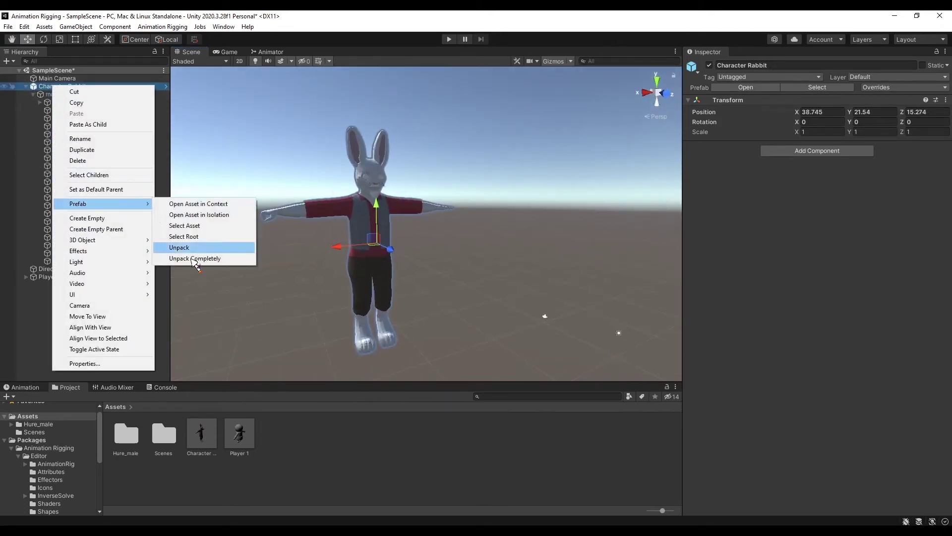
{"action": "left_click", "coordinate": [195, 259]}
Run Bone Renderer Setup and Rig Setup on Character Rabbit.
{"action": "left_click", "coordinate": [68, 142]}
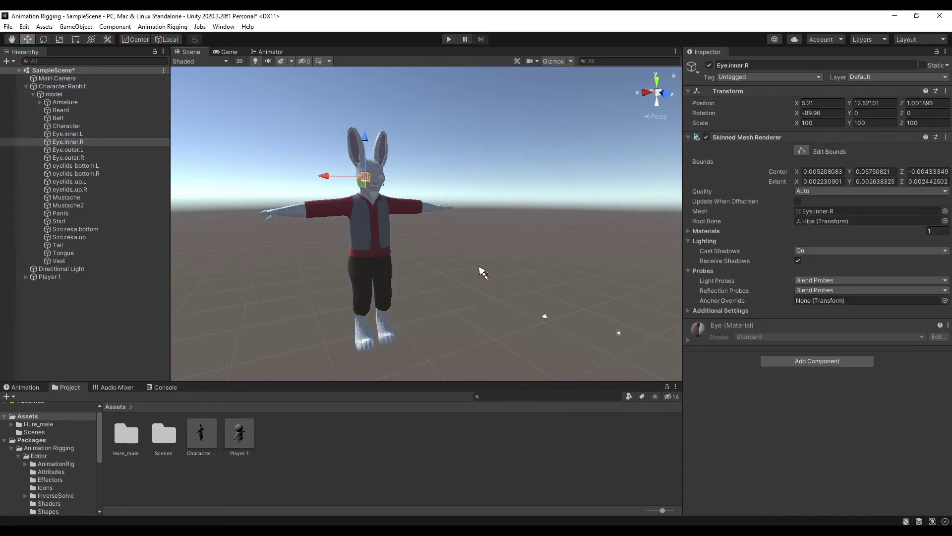
{"action": "left_click_drag", "start_coordinate": [482, 271], "coordinate": [545, 238], "text": "alt"}
{"action": "left_click", "coordinate": [52, 94]}
{"action": "left_click", "coordinate": [48, 87]}
{"action": "left_click", "coordinate": [169, 27]}
{"action": "left_click", "coordinate": [168, 87]}
{"action": "left_click", "coordinate": [164, 28]}
{"action": "left_click", "coordinate": [180, 98]}
Create an empty child object under Character Rabbit's Rig 1 and name it HeadLook.
{"action": "scroll", "coordinate": [418, 212], "scroll_direction": "up", "scroll_amount": 5}
{"action": "scroll", "coordinate": [418, 212], "scroll_direction": "down", "scroll_amount": 8}
{"action": "right_click", "coordinate": [54, 269]}
{"action": "mouse_move", "coordinate": [96, 375]}
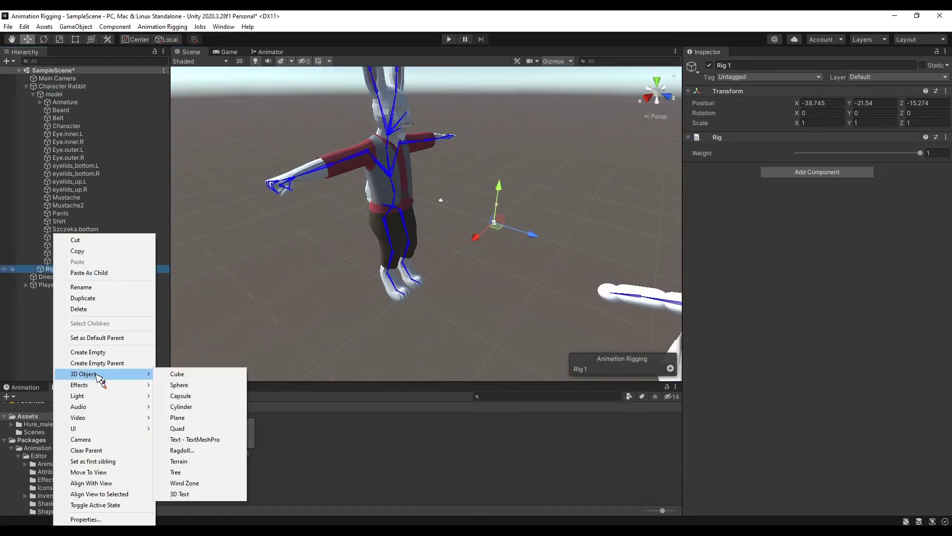
{"action": "left_click", "coordinate": [89, 352]}
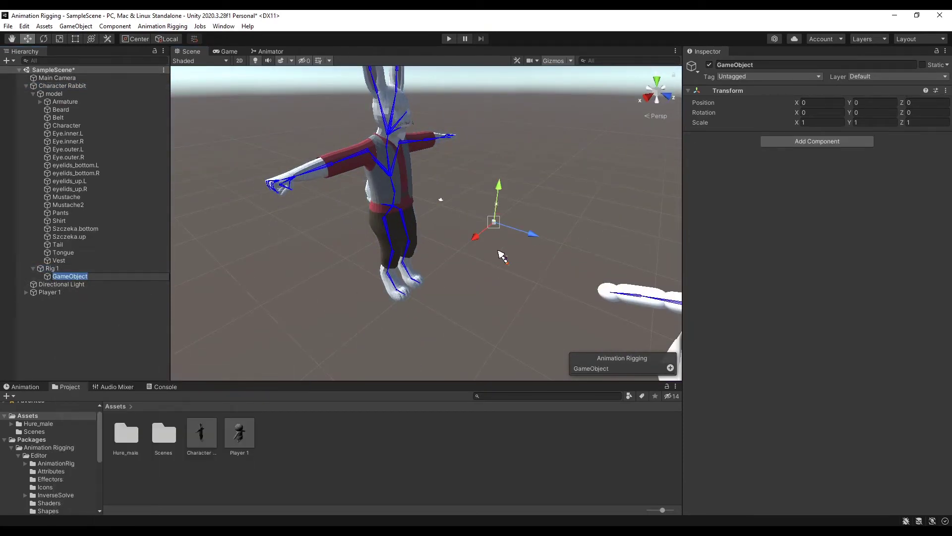
{"action": "type", "text": "HeadLook"}
{"action": "key", "text": "Return"}
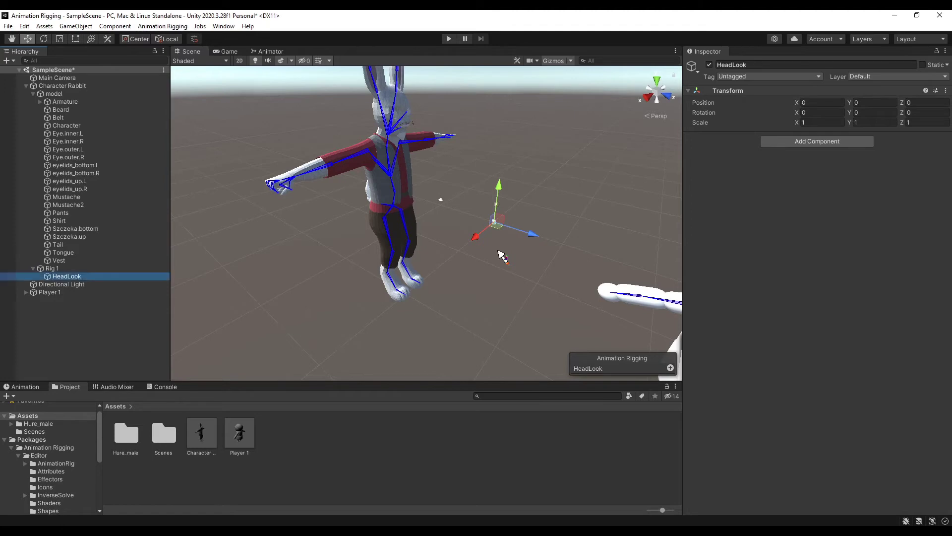
Create an empty child object under HeadLook and name it headLookTarget.
{"action": "left_click_drag", "start_coordinate": [432, 214], "coordinate": [462, 252], "text": "alt"}
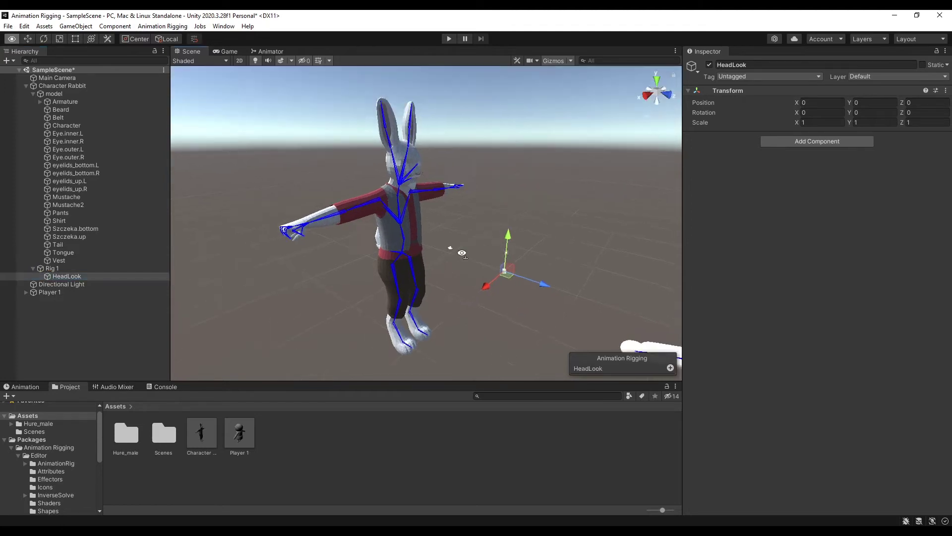
{"action": "right_click", "coordinate": [79, 276]}
{"action": "left_click", "coordinate": [133, 362]}
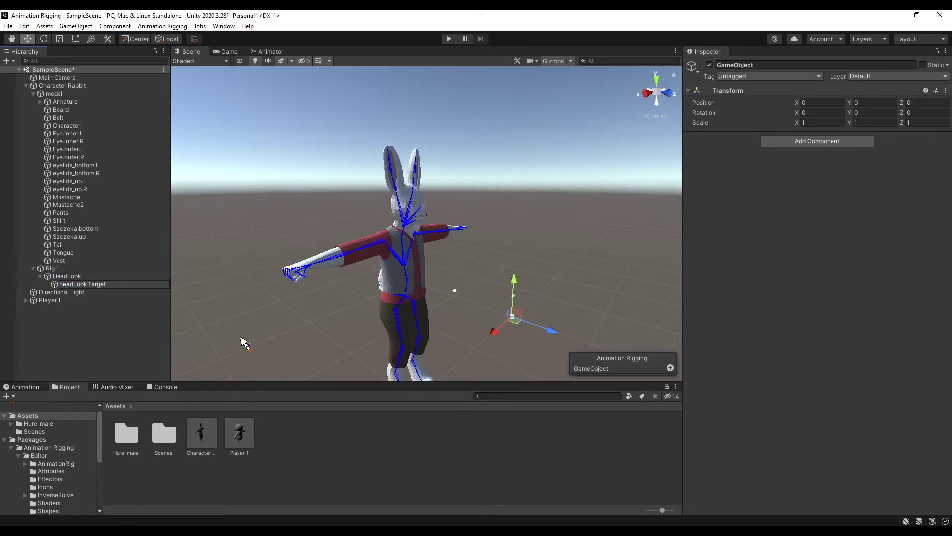
{"action": "key", "text": "Return"}
Add an Animation Rigging effector to headLookTarget and set its shape to BallEffector.
{"action": "left_click", "coordinate": [670, 368]}
{"action": "left_click", "coordinate": [670, 310]}
{"action": "key", "text": "Escape"}
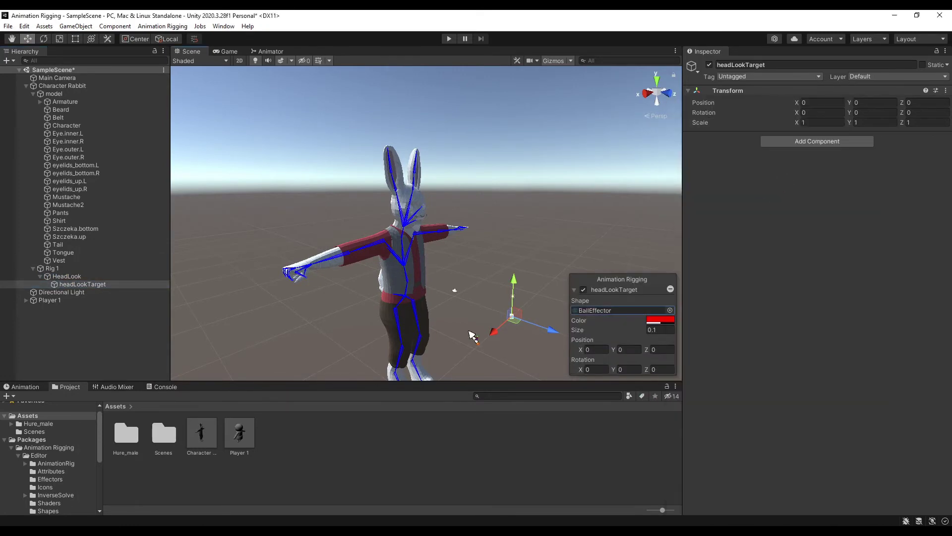
Move headLookTarget along the X axis to about -3.94, toward the rabbit.
{"action": "scroll", "coordinate": [472, 336], "scroll_direction": "down", "scroll_amount": 3}
{"action": "left_click", "coordinate": [52, 268]}
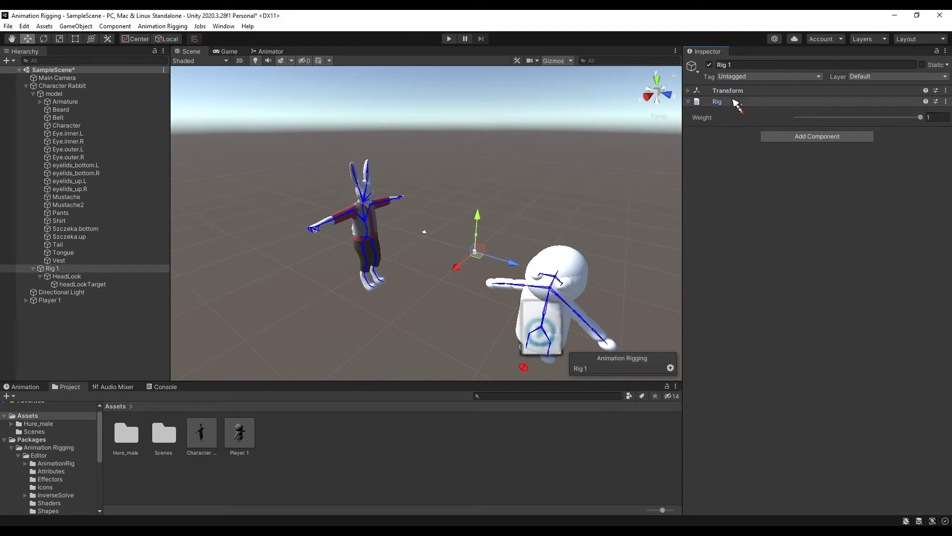
{"action": "left_click", "coordinate": [728, 91]}
{"action": "left_click", "coordinate": [883, 103]}
{"action": "left_click", "coordinate": [126, 277]}
{"action": "left_click", "coordinate": [94, 284]}
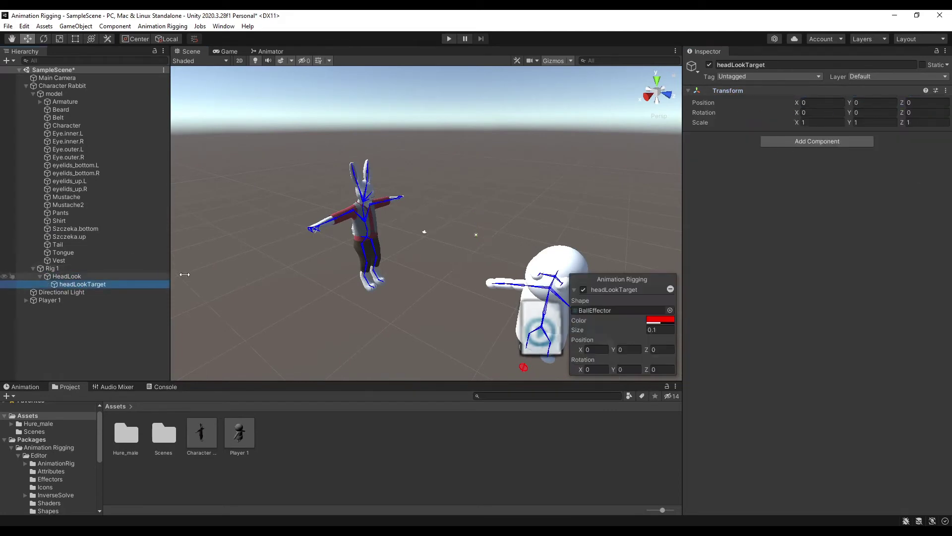
{"action": "right_click_drag", "start_coordinate": [496, 246], "coordinate": [460, 270]}
{"action": "key", "text": "f"}
{"action": "key", "text": "w"}
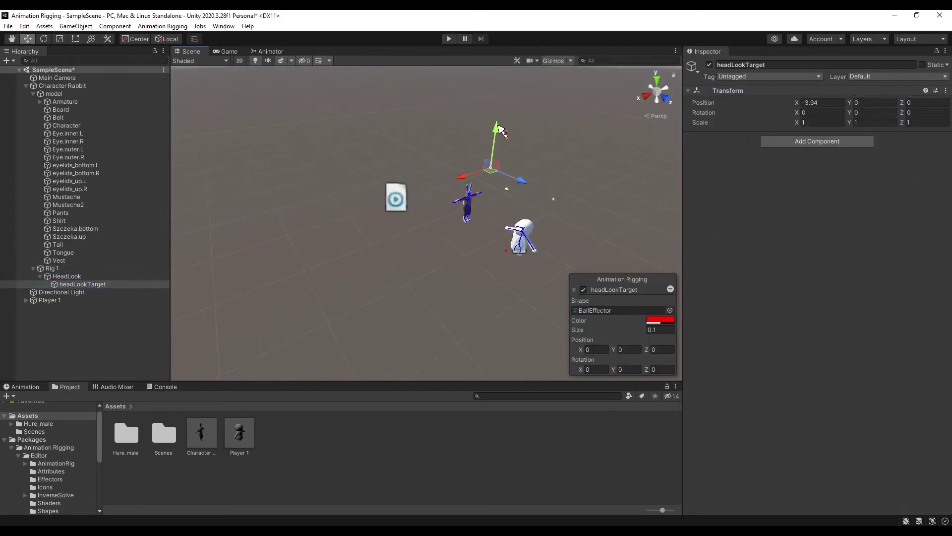
Set the position of Character Rabbit's model object to 0, 0, 0.
{"action": "left_click", "coordinate": [54, 94]}
{"action": "type", "text": "0"}
{"action": "key", "text": "Tab"}
{"action": "type", "text": "0"}
{"action": "key", "text": "Tab"}
{"action": "type", "text": "0"}
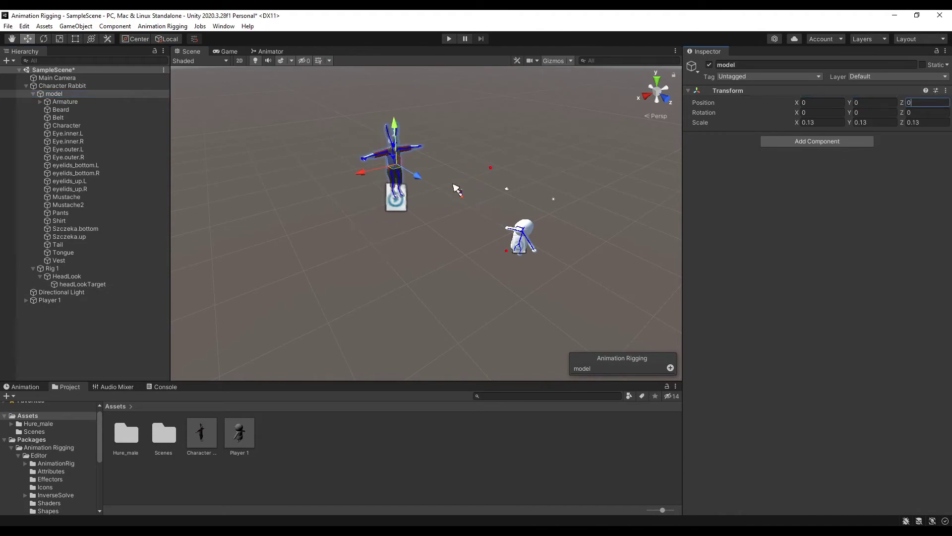
Move headLookTarget in front of the rabbit's head, to about X -0.061, Y 1.47, Z 0.338.
{"action": "left_click", "coordinate": [79, 284]}
{"action": "right_click_drag", "start_coordinate": [501, 206], "coordinate": [483, 196]}
{"action": "left_click_drag", "start_coordinate": [481, 197], "coordinate": [419, 215]}
{"action": "left_click_drag", "start_coordinate": [454, 168], "coordinate": [456, 122]}
{"action": "key", "text": "w"}
{"action": "right_click_drag", "start_coordinate": [459, 122], "coordinate": [506, 159]}
{"action": "left_click_drag", "start_coordinate": [518, 169], "coordinate": [535, 173]}
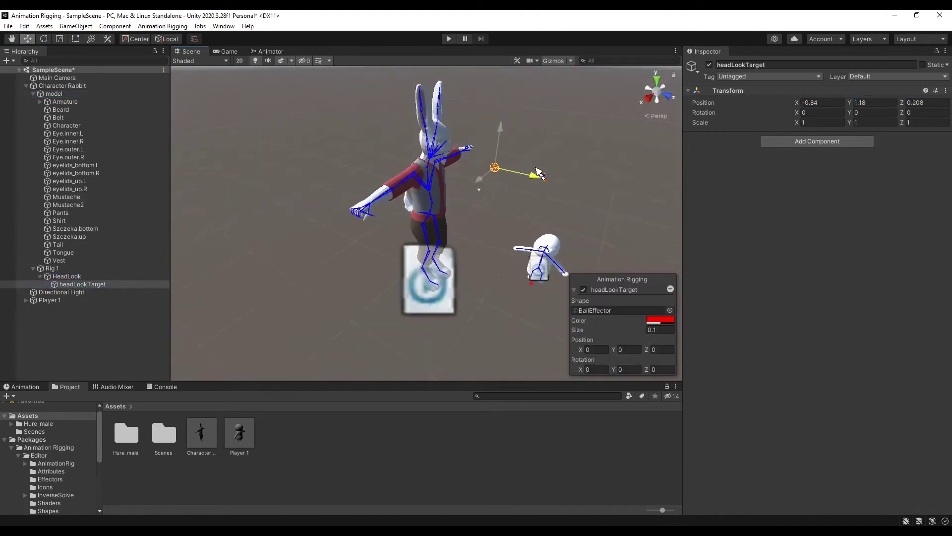
{"action": "left_click_drag", "start_coordinate": [471, 134], "coordinate": [471, 137]}
{"action": "right_click_drag", "start_coordinate": [470, 138], "coordinate": [419, 118]}
{"action": "key", "text": "w"}
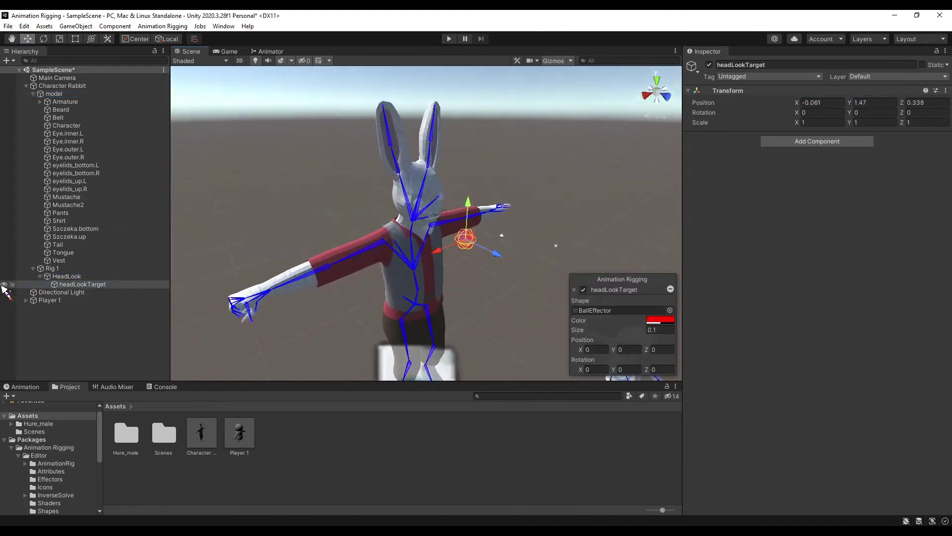
Add a Multi-Aim Constraint component to HeadLook under Character Rabbit's Rig 1.
{"action": "left_click", "coordinate": [51, 268]}
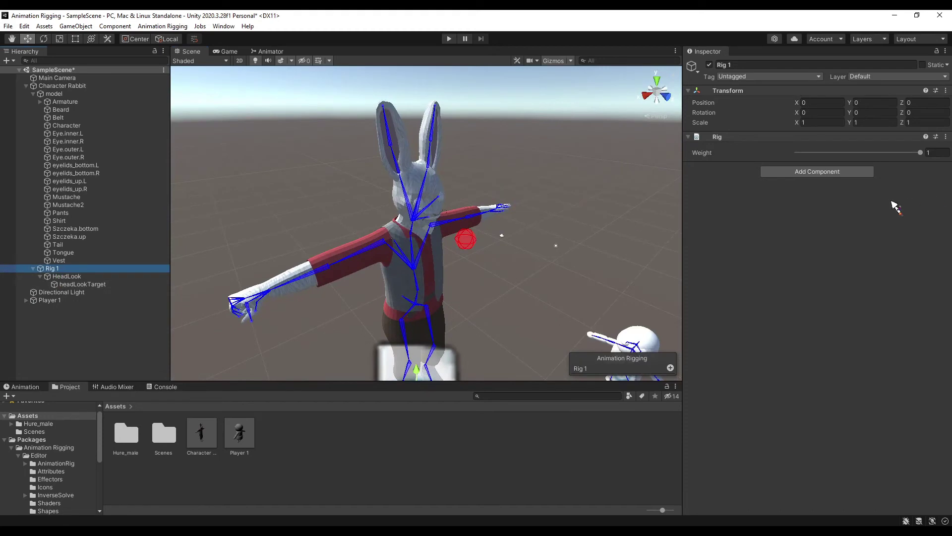
{"action": "left_click", "coordinate": [74, 284]}
{"action": "left_click", "coordinate": [67, 277]}
{"action": "left_click", "coordinate": [804, 141]}
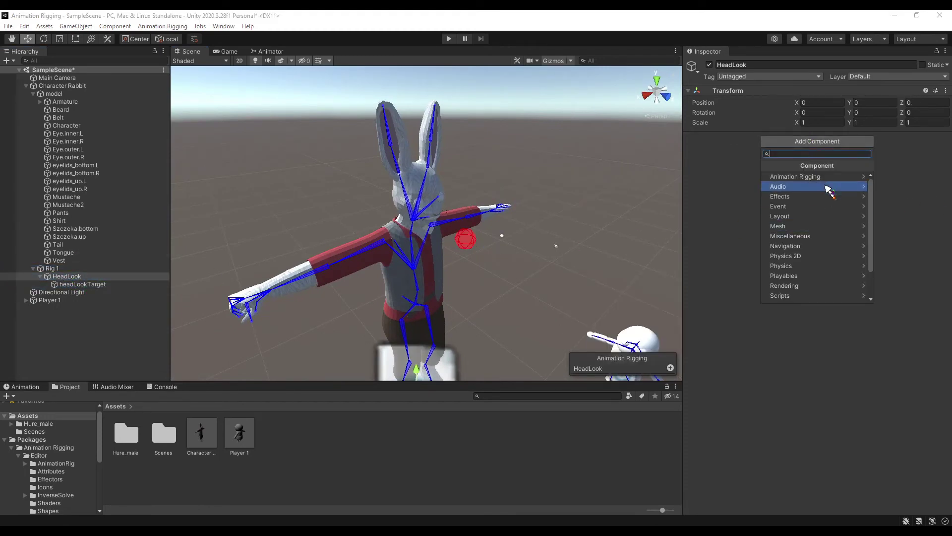
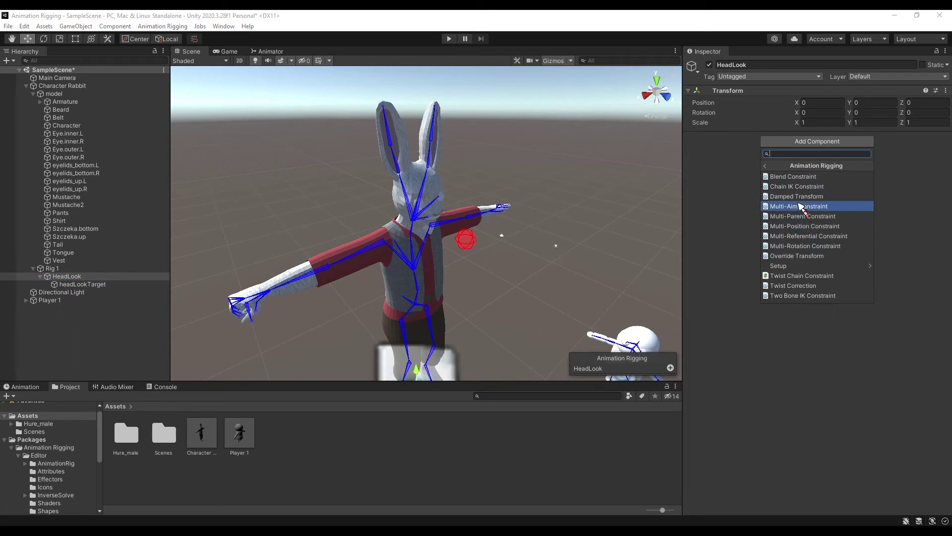
{"action": "left_click", "coordinate": [810, 207]}
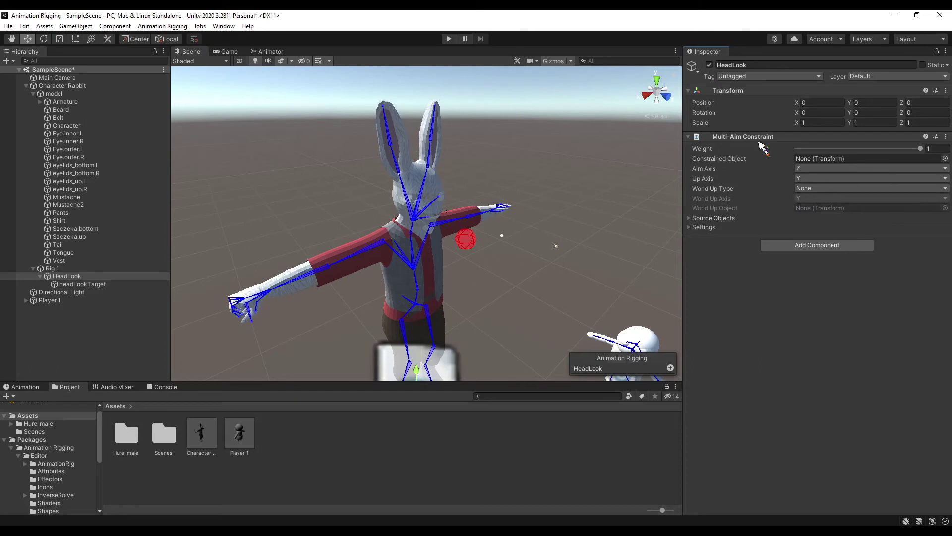
Assign the rabbit's Head bone as the Multi-Aim Constraint's constrained object and headLookTarget as its source object.
{"action": "right_click_drag", "start_coordinate": [419, 218], "coordinate": [458, 250]}
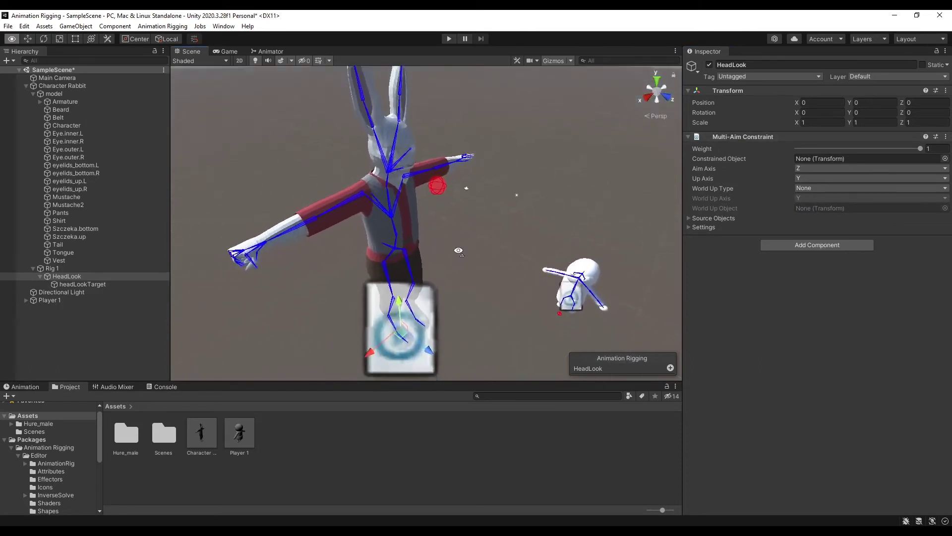
{"action": "left_click_drag", "start_coordinate": [458, 250], "coordinate": [464, 245], "text": "alt"}
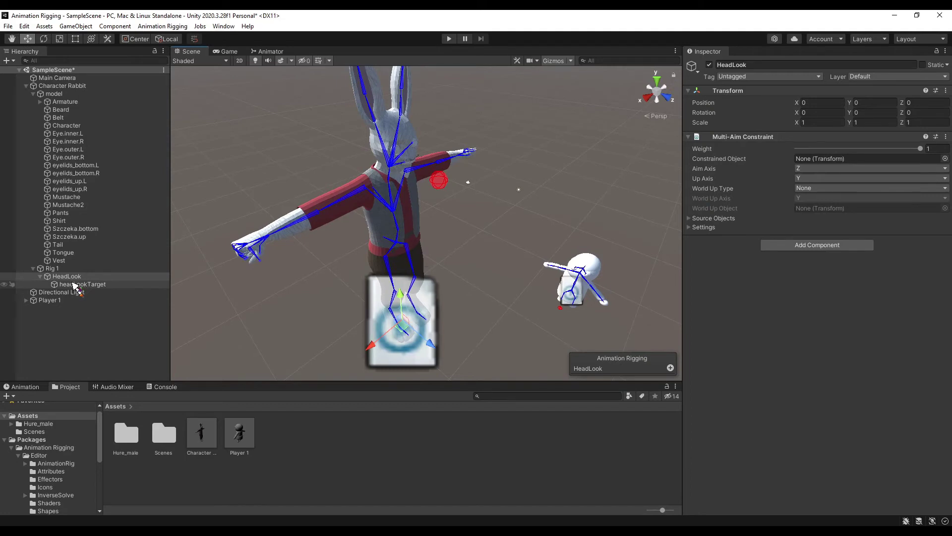
{"action": "left_click", "coordinate": [40, 101]}
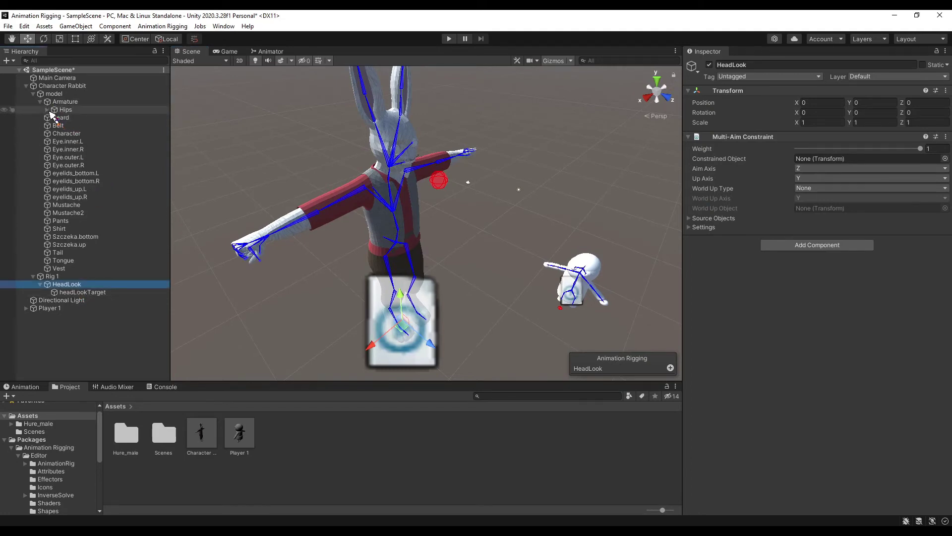
{"action": "left_click", "coordinate": [48, 110]}
{"action": "left_click", "coordinate": [55, 142]}
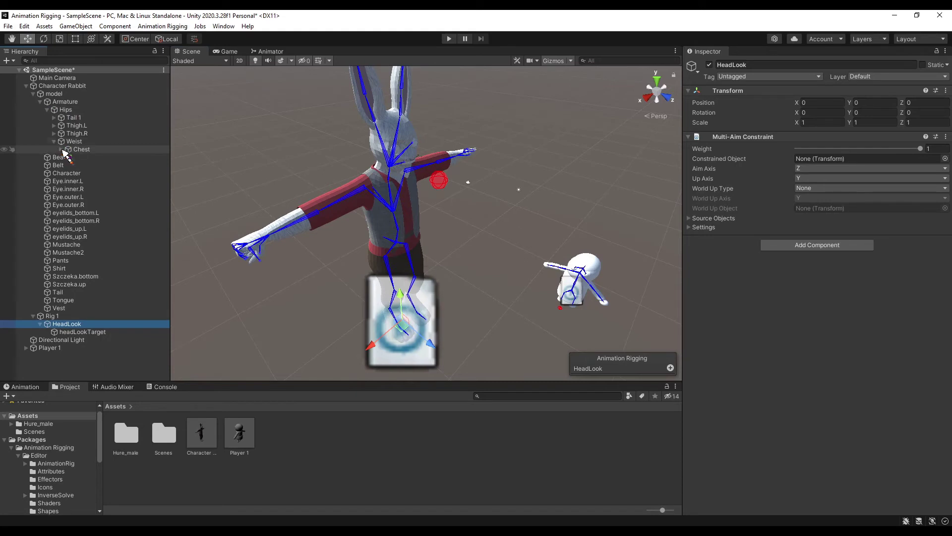
{"action": "left_click", "coordinate": [61, 149]}
{"action": "left_click", "coordinate": [67, 173]}
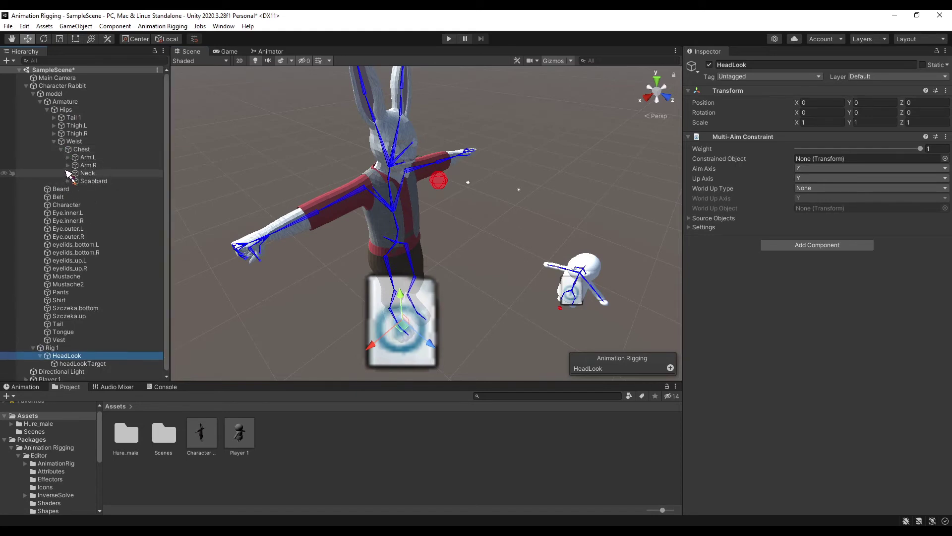
{"action": "left_click_drag", "start_coordinate": [74, 182], "coordinate": [808, 160]}
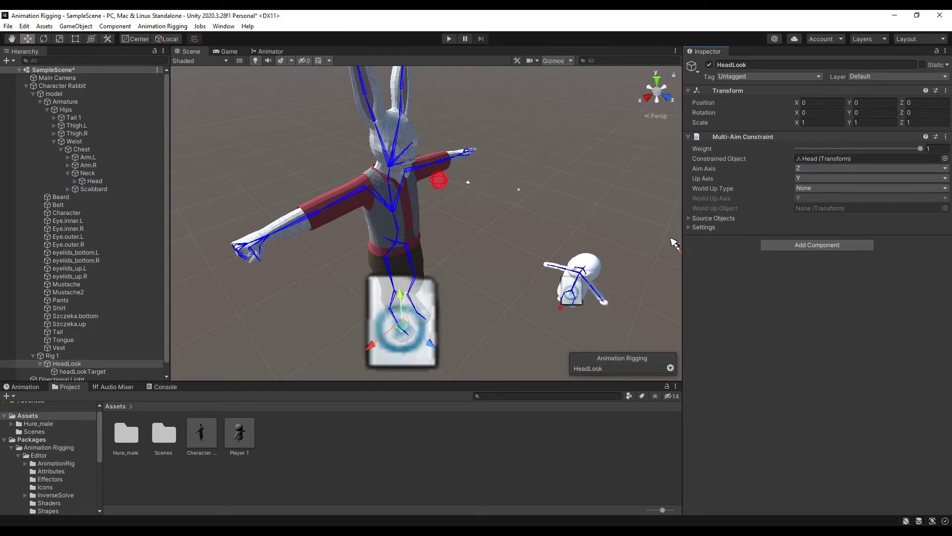
{"action": "left_click", "coordinate": [690, 219]}
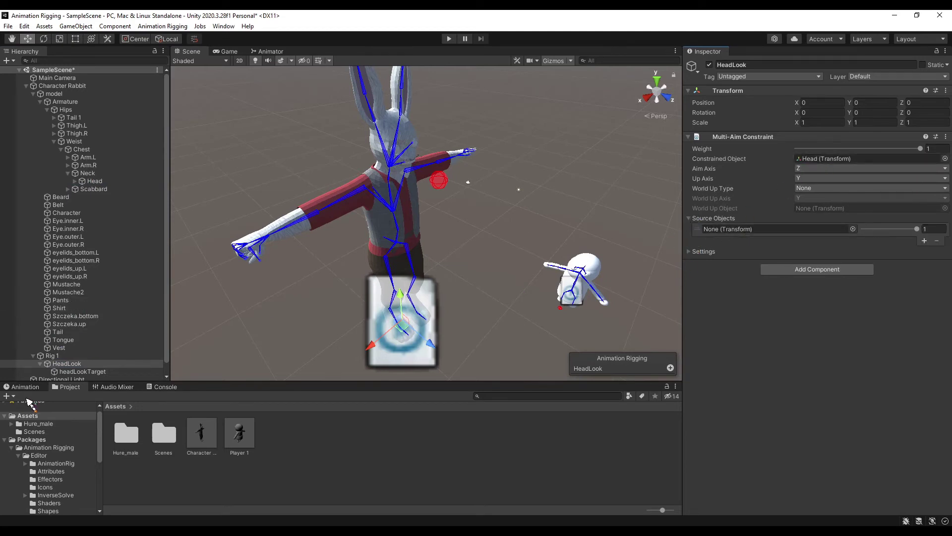
{"action": "left_click_drag", "start_coordinate": [88, 373], "coordinate": [776, 229]}
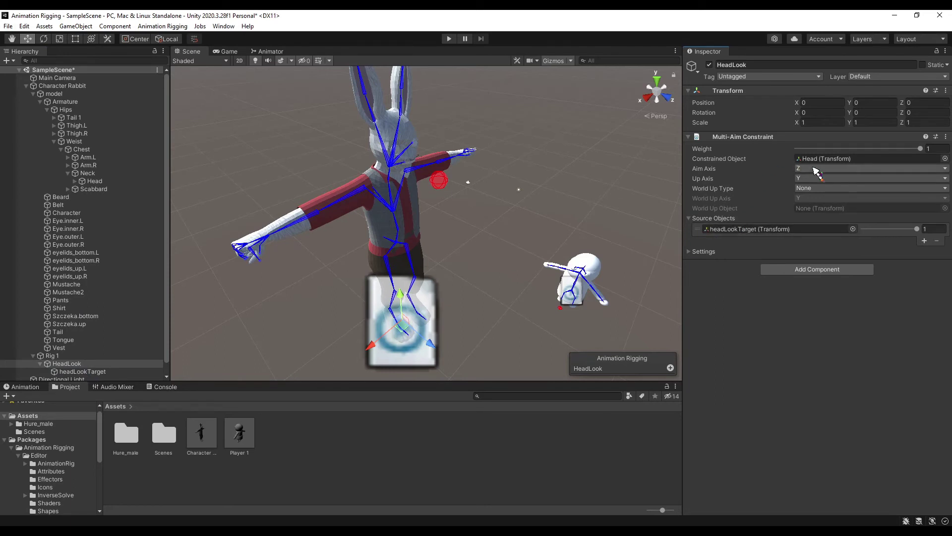
Test the head-look rig in play mode by moving headLookTarget around in the scene, and stop playing.
{"action": "left_click_drag", "start_coordinate": [477, 223], "coordinate": [491, 225], "text": "alt"}
{"action": "key", "text": "s"}
{"action": "right_click_drag", "start_coordinate": [491, 226], "coordinate": [468, 160]}
{"action": "key", "text": "w"}
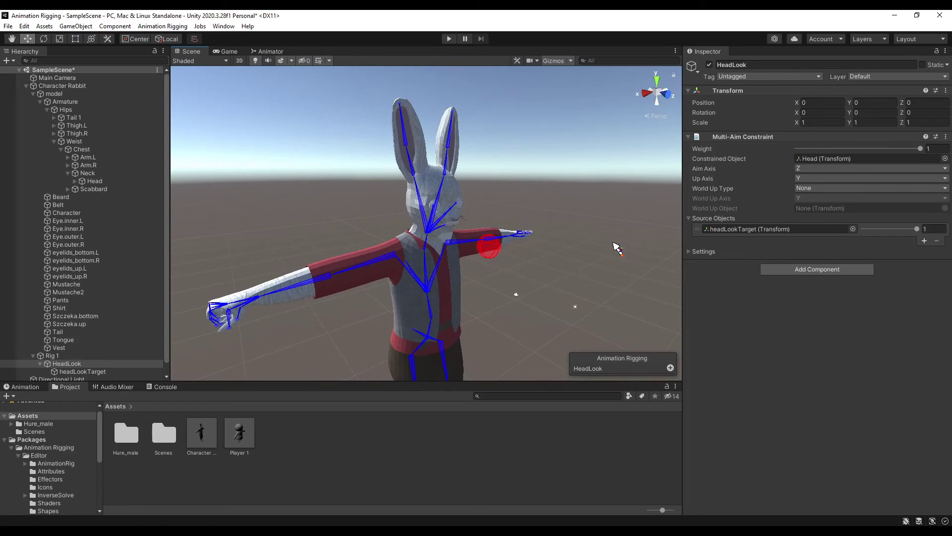
{"action": "left_click", "coordinate": [449, 39]}
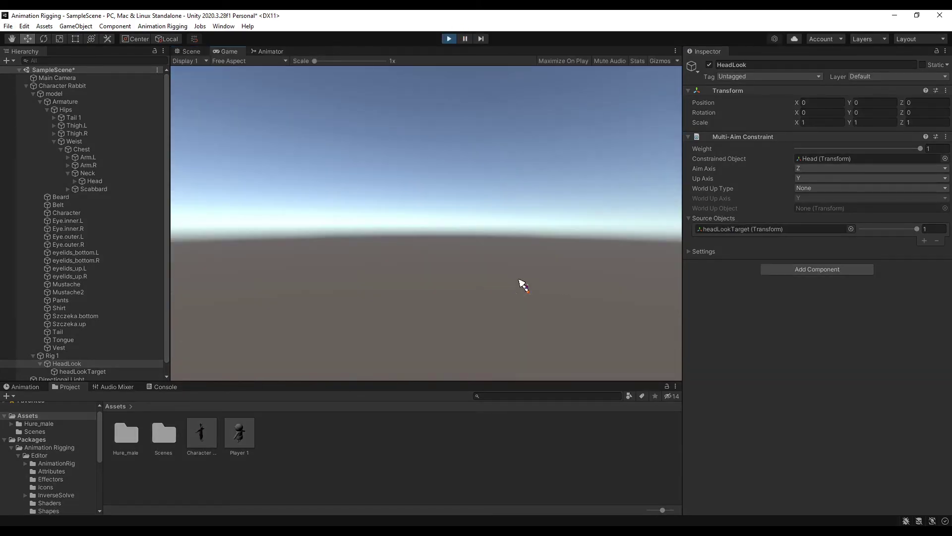
{"action": "left_click", "coordinate": [198, 50]}
{"action": "scroll", "coordinate": [540, 289], "scroll_direction": "down", "scroll_amount": 3}
{"action": "left_click_drag", "start_coordinate": [540, 289], "coordinate": [570, 285], "text": "alt"}
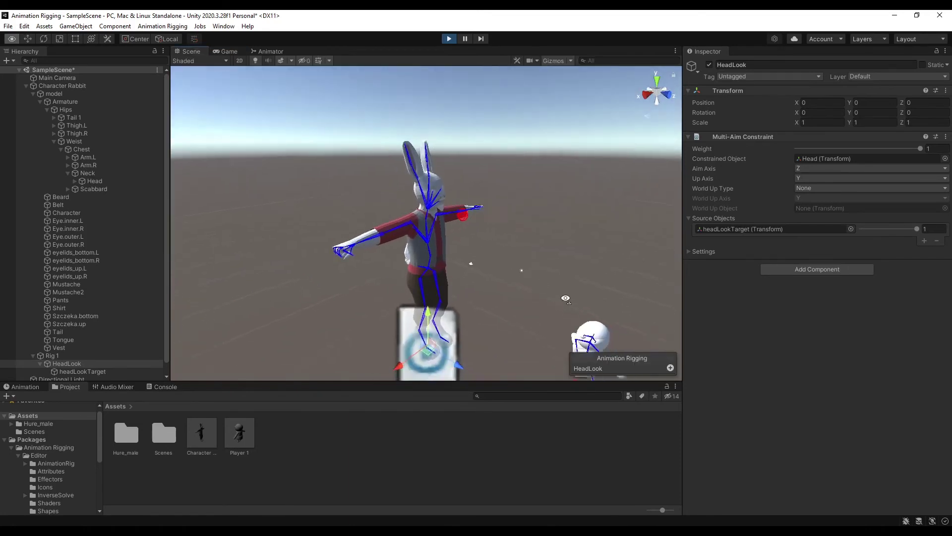
{"action": "left_click", "coordinate": [449, 214]}
{"action": "left_click_drag", "start_coordinate": [485, 227], "coordinate": [472, 149]}
{"action": "left_click_drag", "start_coordinate": [460, 194], "coordinate": [503, 208]}
{"action": "left_click_drag", "start_coordinate": [495, 108], "coordinate": [480, 187]}
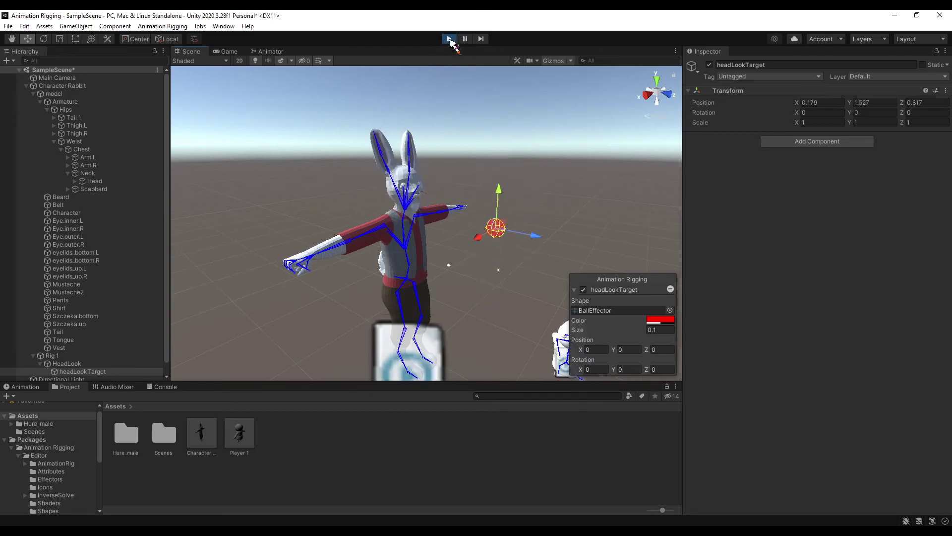
{"action": "left_click", "coordinate": [450, 41]}
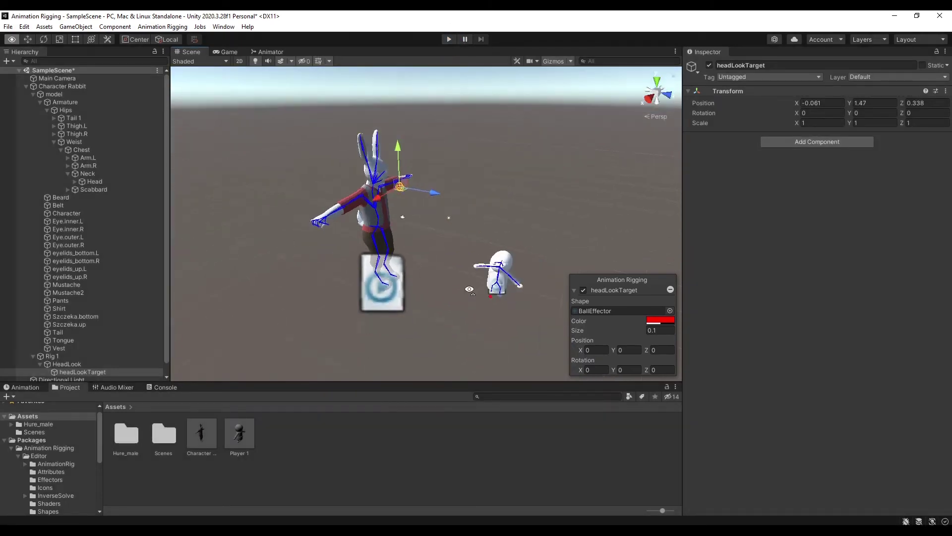
{"action": "right_click_drag", "start_coordinate": [484, 297], "coordinate": [510, 299]}
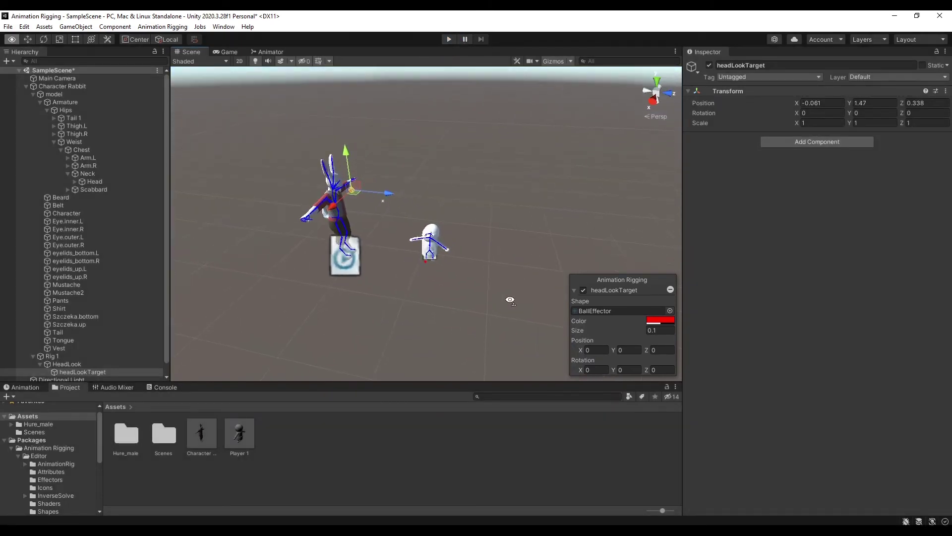
{"action": "left_click", "coordinate": [27, 86]}
{"action": "right_click_drag", "start_coordinate": [243, 198], "coordinate": [337, 159]}
{"action": "left_click", "coordinate": [403, 193]}
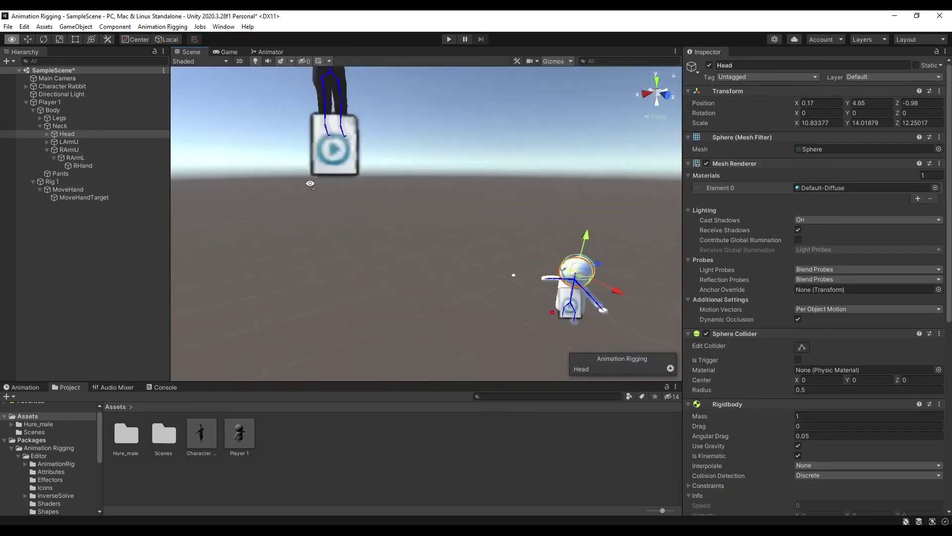
{"action": "left_click", "coordinate": [337, 95]}
{"action": "right_click_drag", "start_coordinate": [337, 94], "coordinate": [386, 210]}
{"action": "scroll", "coordinate": [447, 253], "scroll_direction": "up", "scroll_amount": 3}
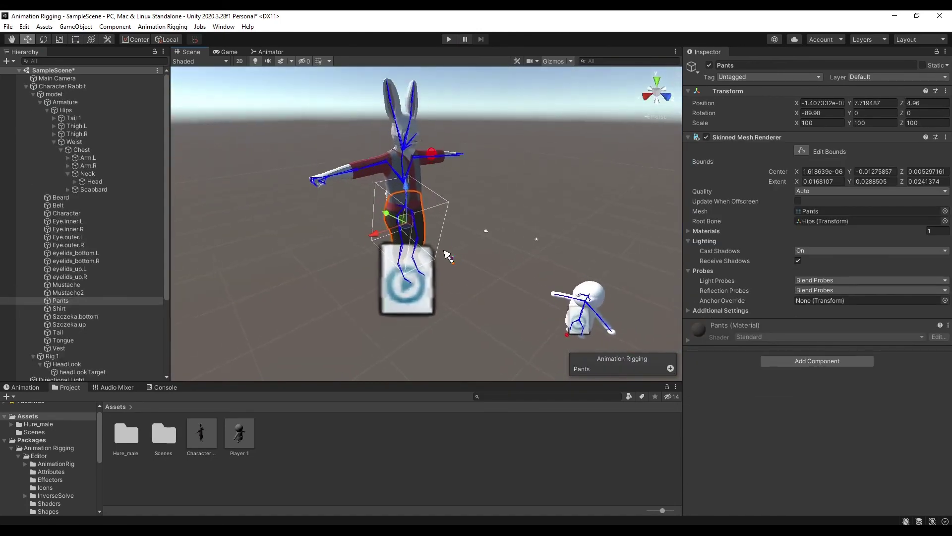
{"action": "left_click", "coordinate": [446, 253]}
{"action": "right_click_drag", "start_coordinate": [506, 270], "coordinate": [575, 292]}
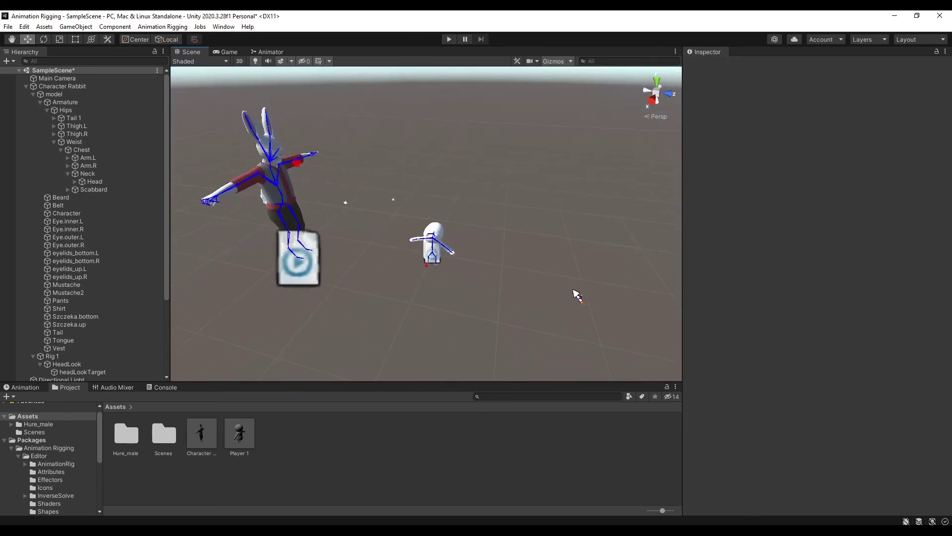
Create a new animation clip for headLookTarget and save it as xxxxx in Assets.
{"action": "left_click", "coordinate": [296, 163]}
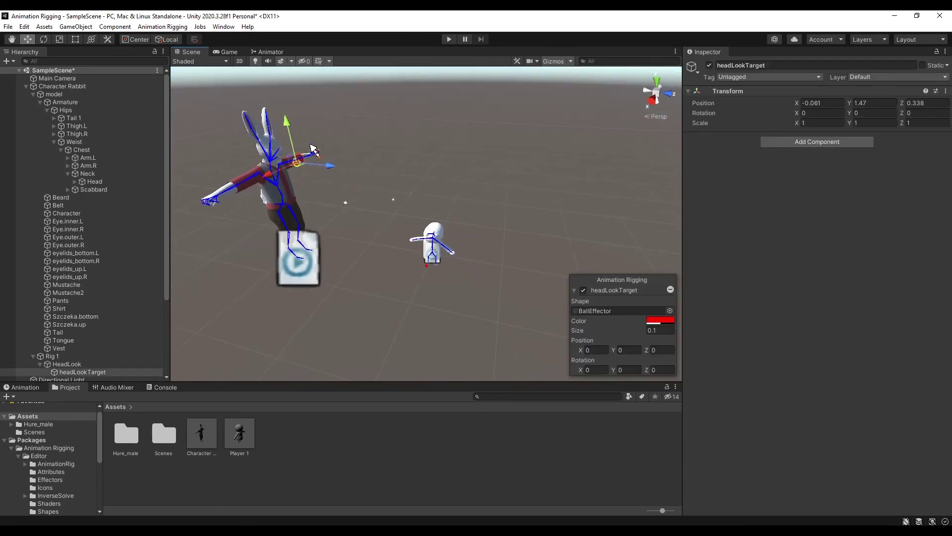
{"action": "left_click", "coordinate": [25, 388]}
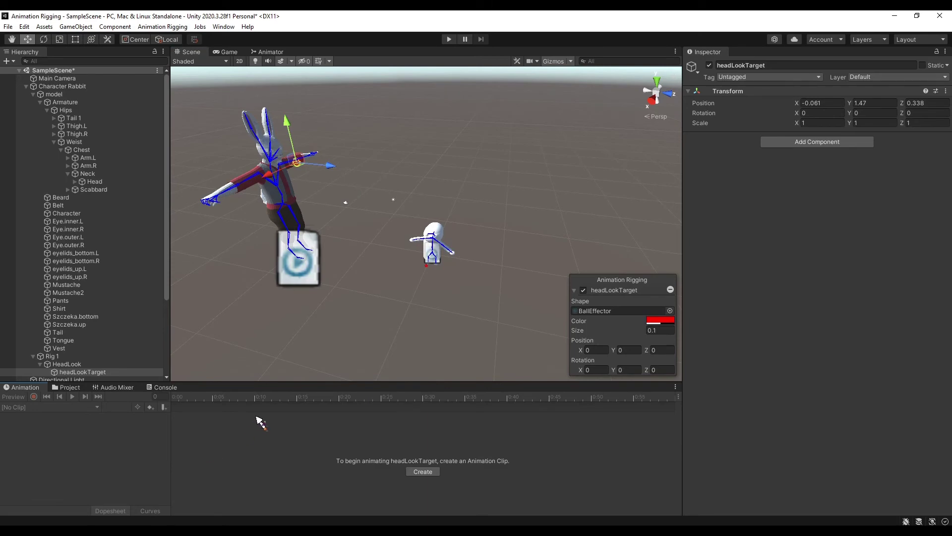
{"action": "left_click", "coordinate": [423, 472]}
{"action": "type", "text": "xxxxx"}
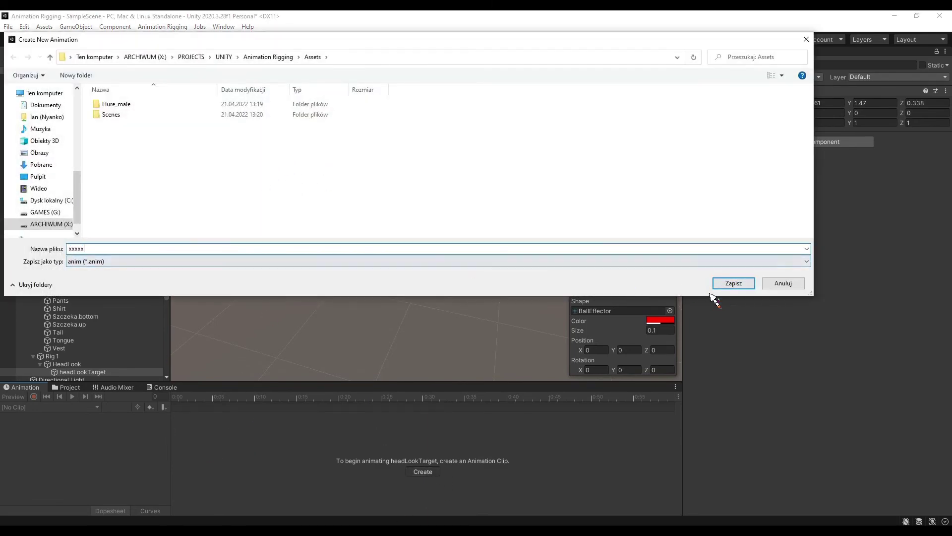
{"action": "left_click", "coordinate": [735, 283]}
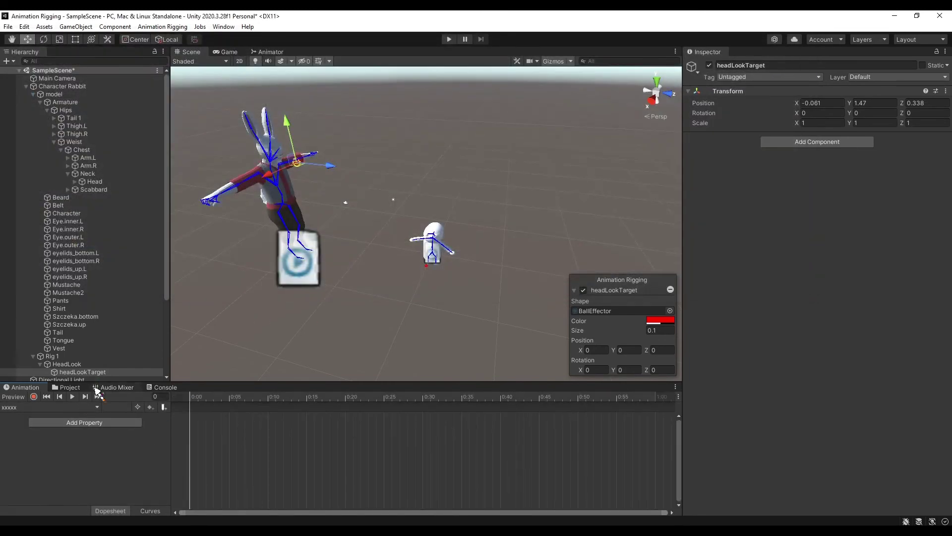
Start recording the xxxxx clip on Character Rabbit and lower headLookTarget to about Y 0.925 at frame 0.
{"action": "left_click", "coordinate": [33, 95]}
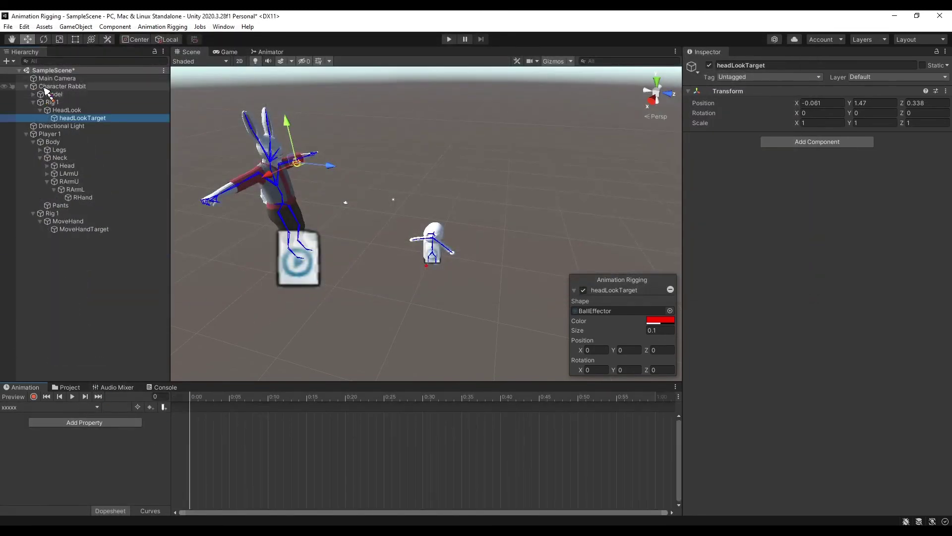
{"action": "left_click", "coordinate": [60, 86]}
{"action": "left_click", "coordinate": [33, 397]}
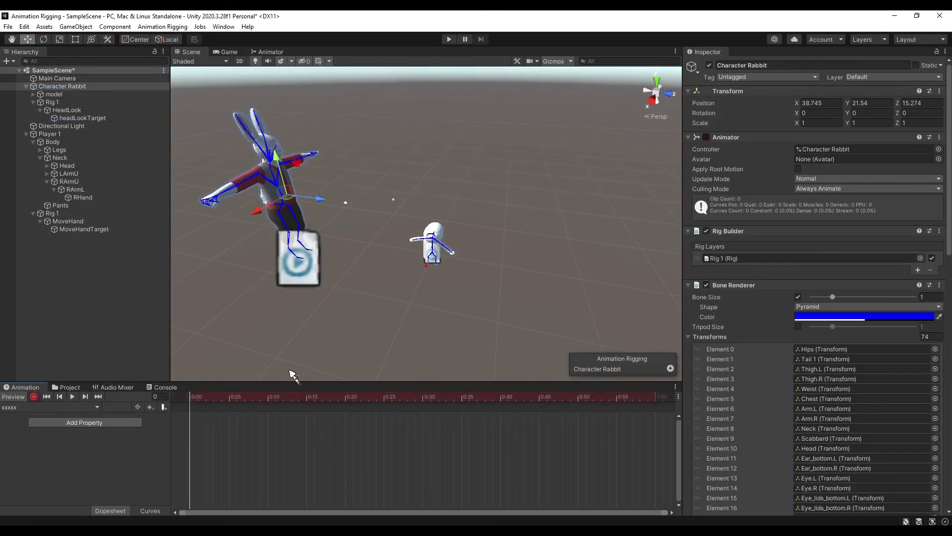
{"action": "right_click_drag", "start_coordinate": [358, 218], "coordinate": [329, 178]}
{"action": "key", "text": "w"}
{"action": "left_click_drag", "start_coordinate": [328, 178], "coordinate": [366, 202], "text": "alt"}
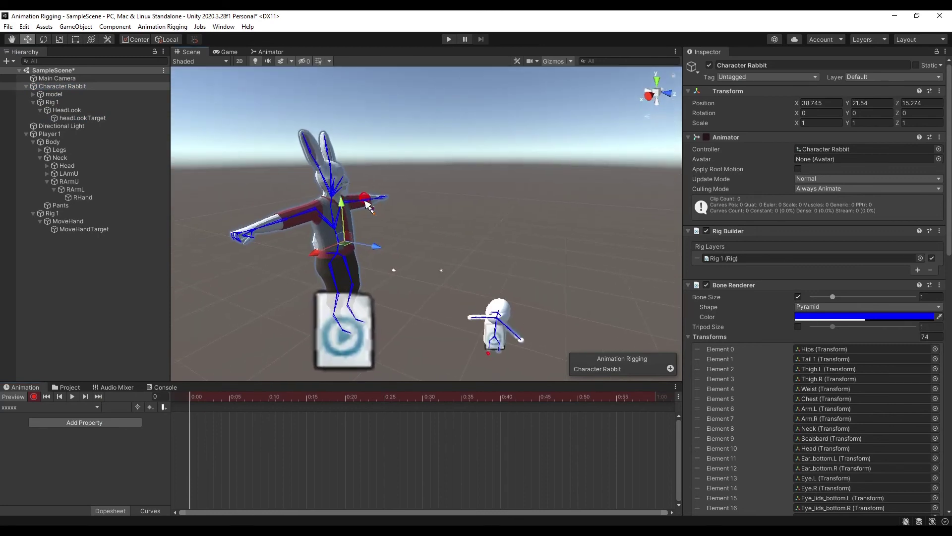
{"action": "left_click", "coordinate": [365, 199]}
{"action": "left_click_drag", "start_coordinate": [365, 159], "coordinate": [368, 217]}
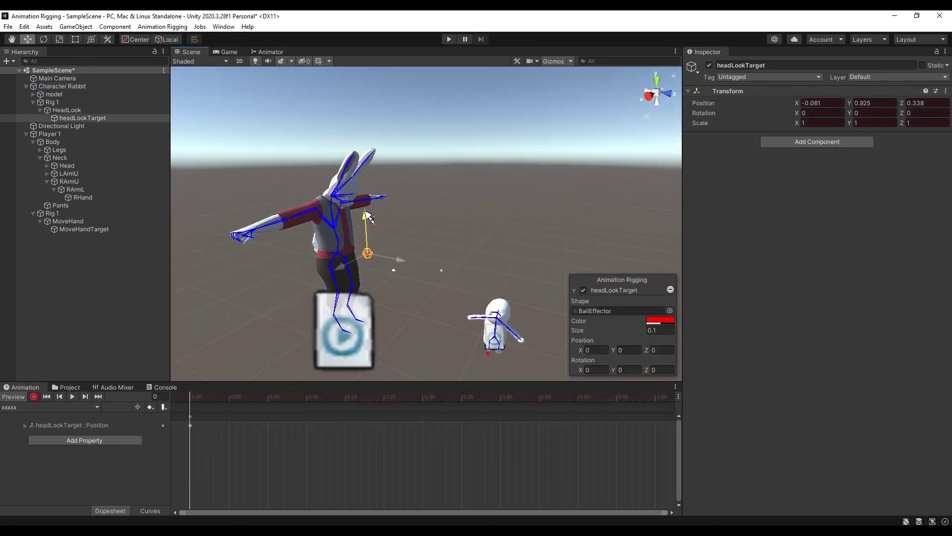
Key headLookTarget at Y 2.265 on frame 51, and at X 0.819, Y 1.605 on frame 103.
{"action": "left_click_drag", "start_coordinate": [349, 397], "coordinate": [586, 414]}
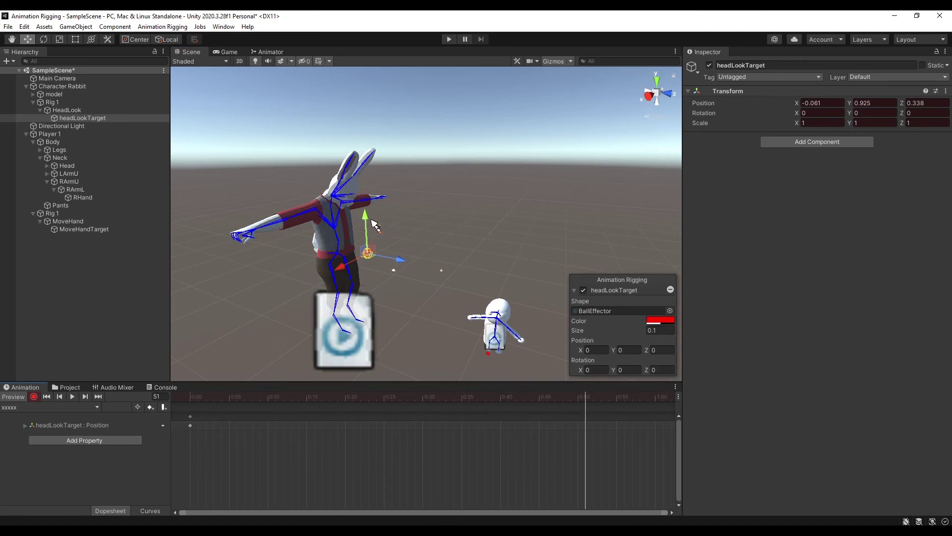
{"action": "left_click_drag", "start_coordinate": [366, 218], "coordinate": [359, 82]}
{"action": "scroll", "coordinate": [570, 449], "scroll_direction": "down", "scroll_amount": 3}
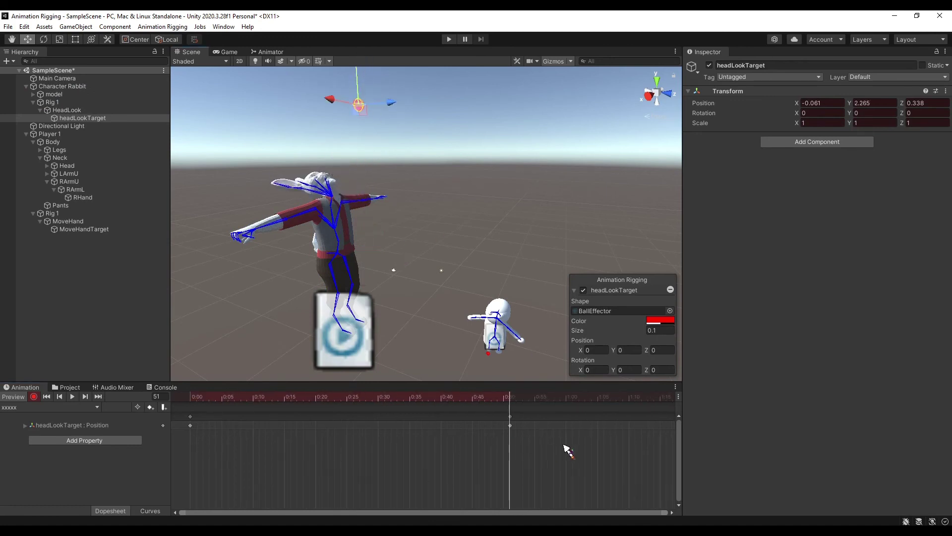
{"action": "scroll", "coordinate": [567, 450], "scroll_direction": "down", "scroll_amount": 3}
{"action": "left_click_drag", "start_coordinate": [614, 397], "coordinate": [637, 396]}
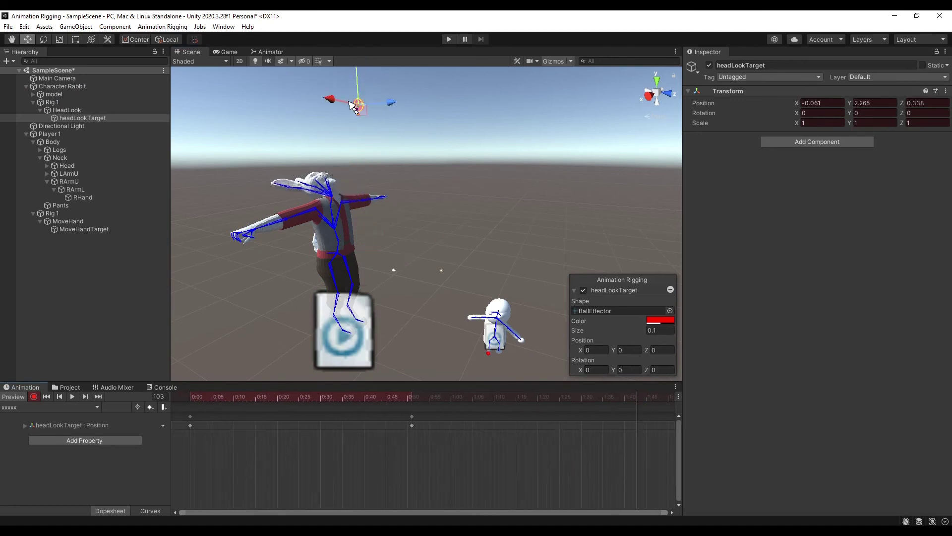
{"action": "left_click_drag", "start_coordinate": [362, 84], "coordinate": [363, 184]}
{"action": "left_click", "coordinate": [336, 190]}
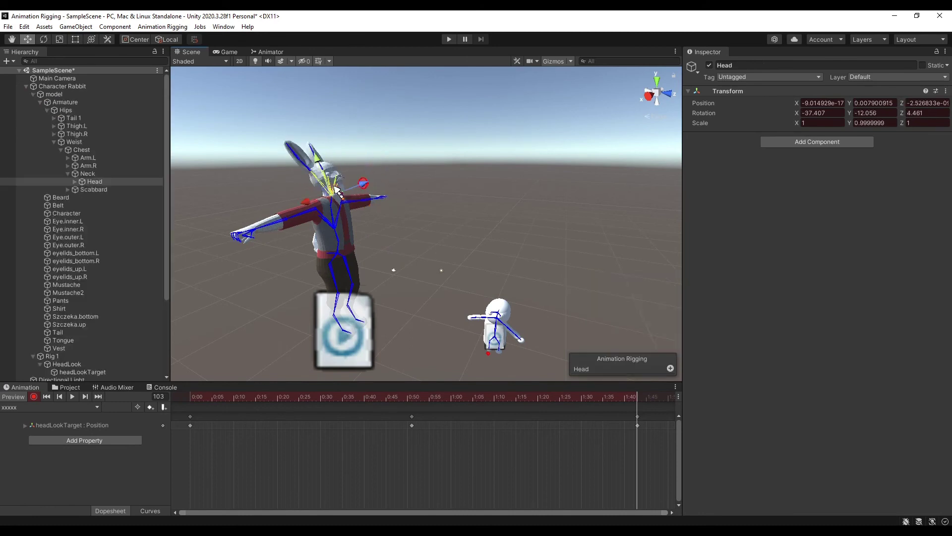
{"action": "left_click", "coordinate": [363, 184]}
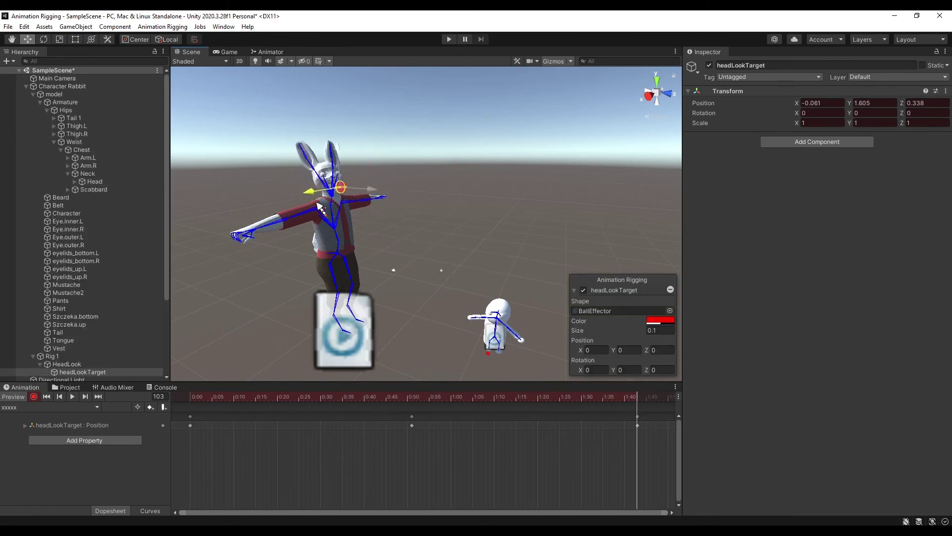
Key headLookTarget on frame 180 by moving it across to the rabbit's other side, at about X -1.283.
{"action": "scroll", "coordinate": [606, 455], "scroll_direction": "down", "scroll_amount": 4}
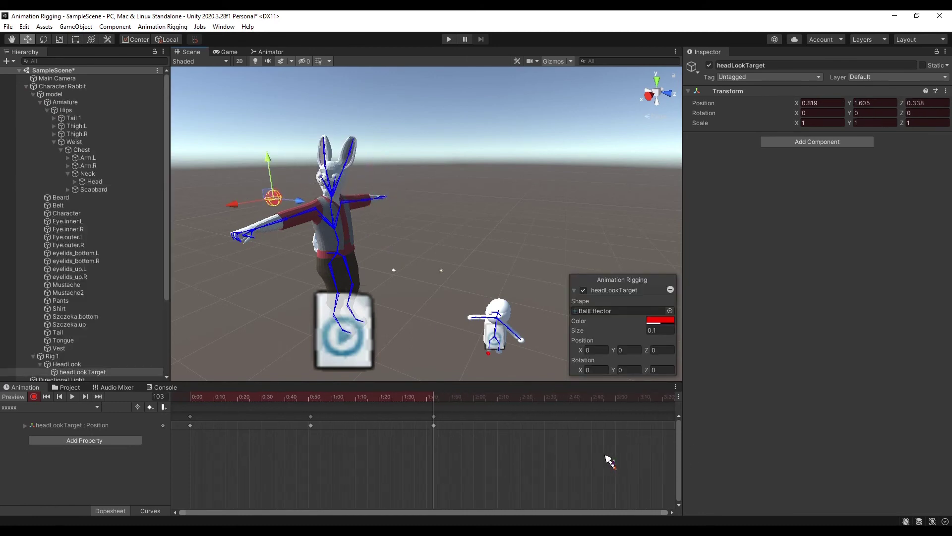
{"action": "left_click", "coordinate": [615, 398]}
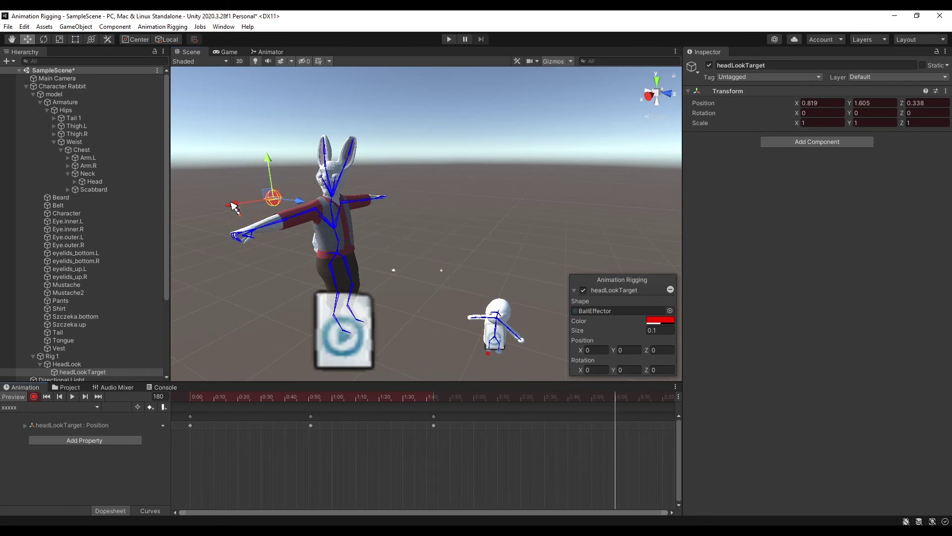
{"action": "left_click_drag", "start_coordinate": [232, 206], "coordinate": [412, 217]}
Copy the frame 0 position keyframe of headLookTarget to frame 271 and stop recording the clip.
{"action": "left_click", "coordinate": [190, 416]}
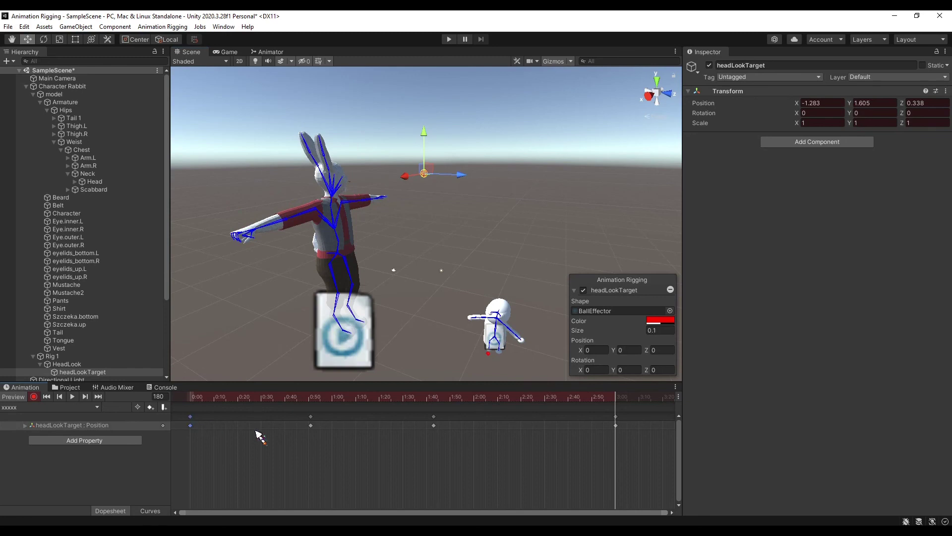
{"action": "scroll", "coordinate": [617, 425], "scroll_direction": "down", "scroll_amount": 12}
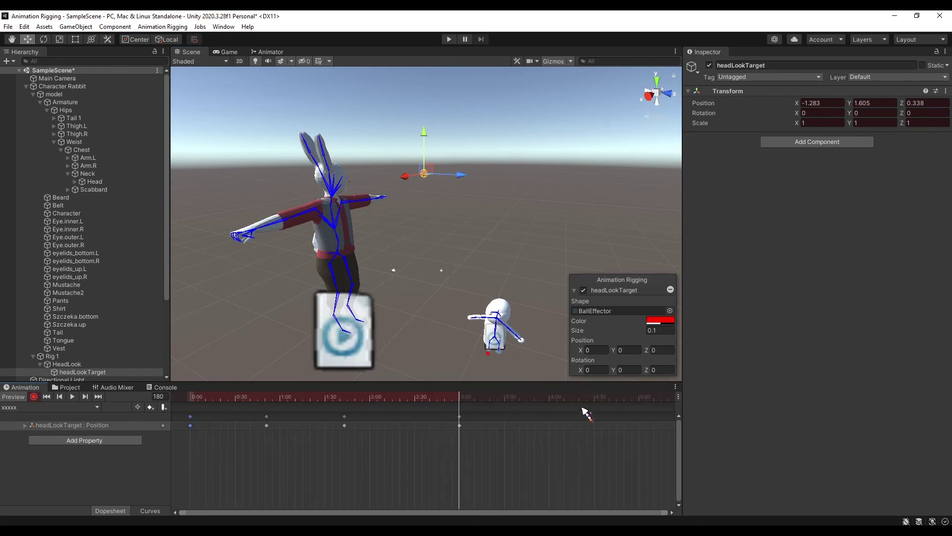
{"action": "left_click", "coordinate": [595, 398]}
{"action": "key", "text": "ctrl+v"}
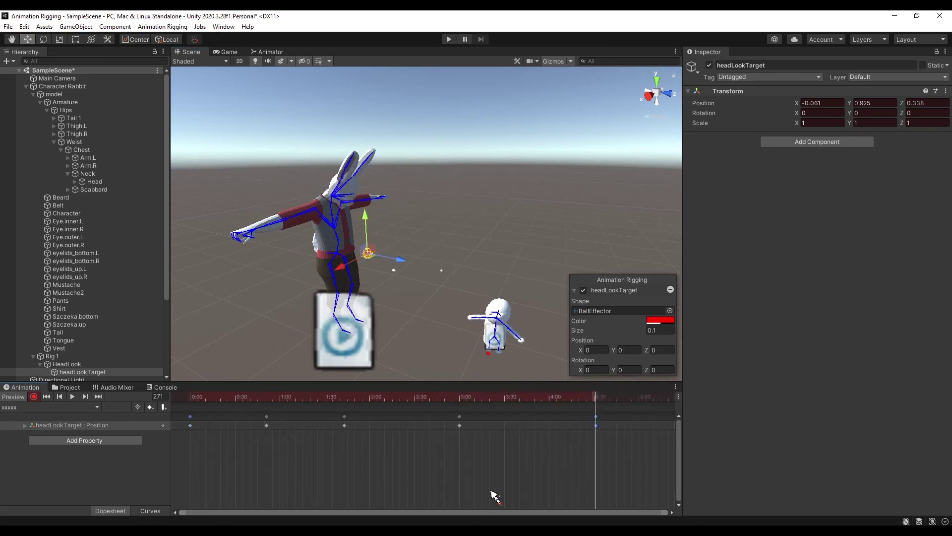
{"action": "left_click", "coordinate": [33, 396]}
Run the scene in play mode to check the rabbit's animated head-look, and stop playing.
{"action": "left_click", "coordinate": [450, 41]}
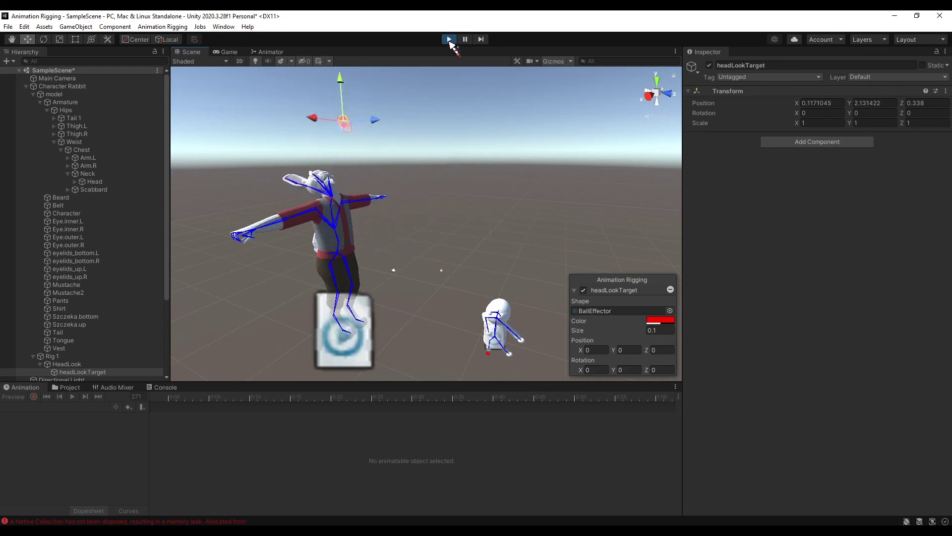
{"action": "left_click", "coordinate": [449, 40]}
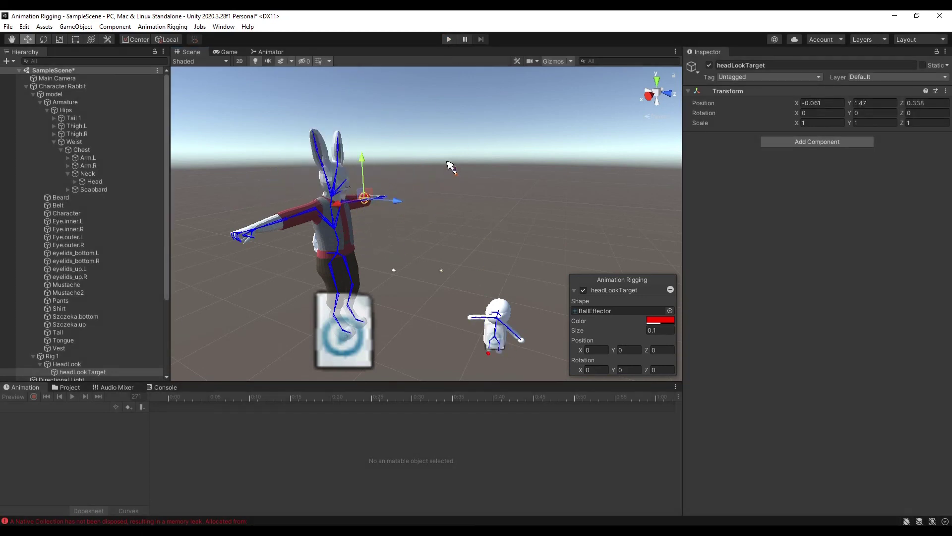